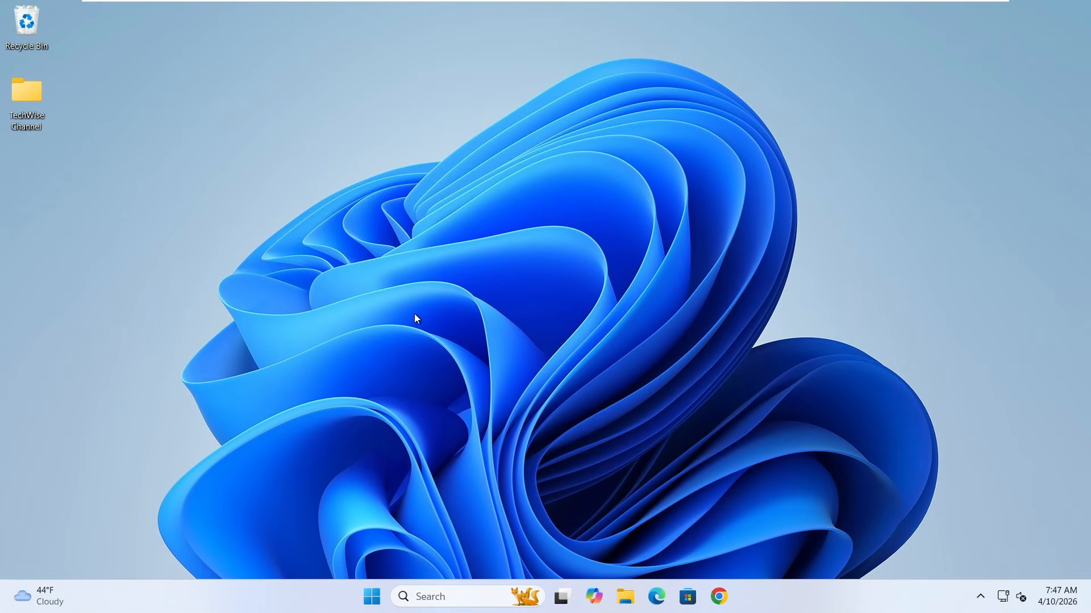
Minimize the virtual machine window and open Device Manager on the host computer.
mouse_move(854, 14)
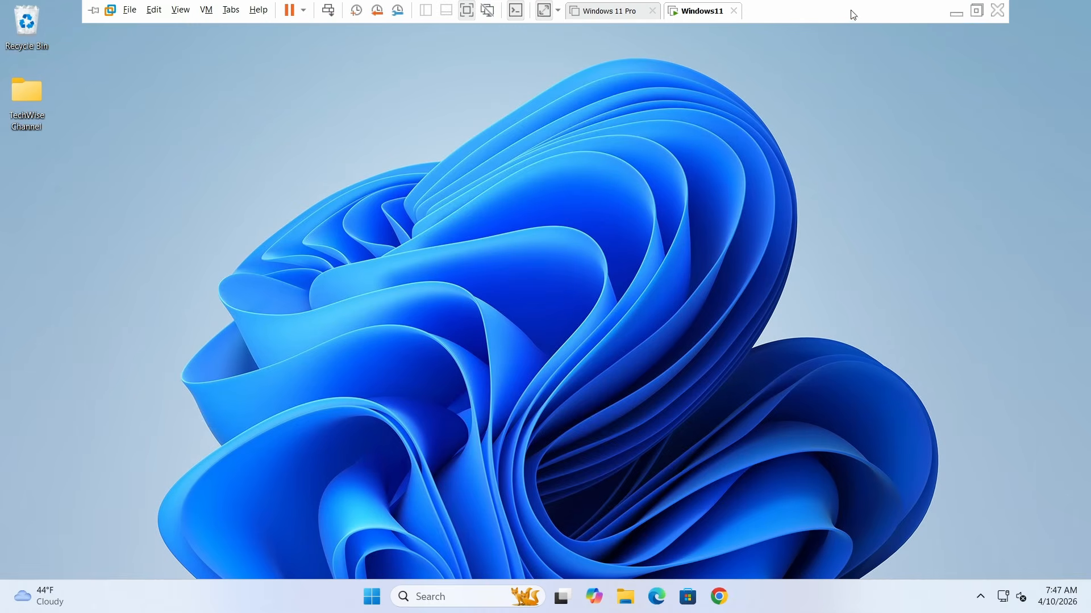
left_click(958, 19)
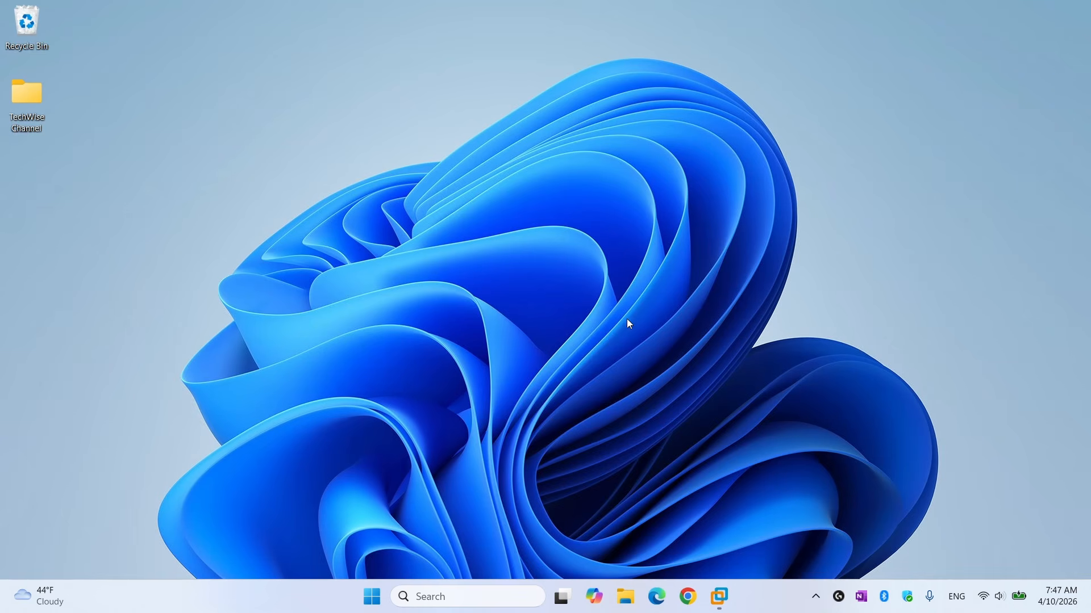
right_click(374, 598)
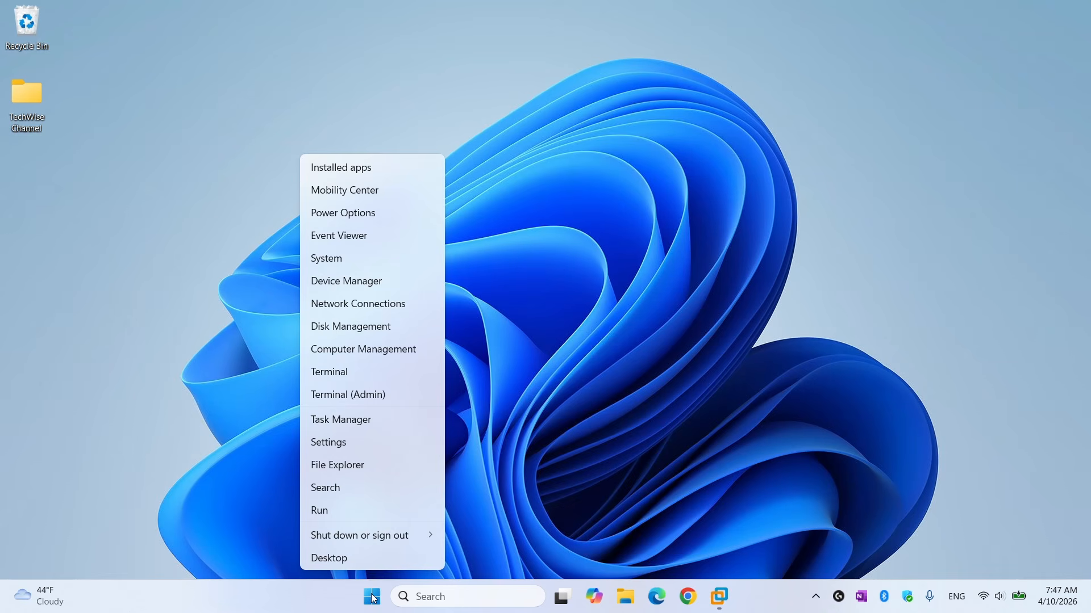
left_click(378, 285)
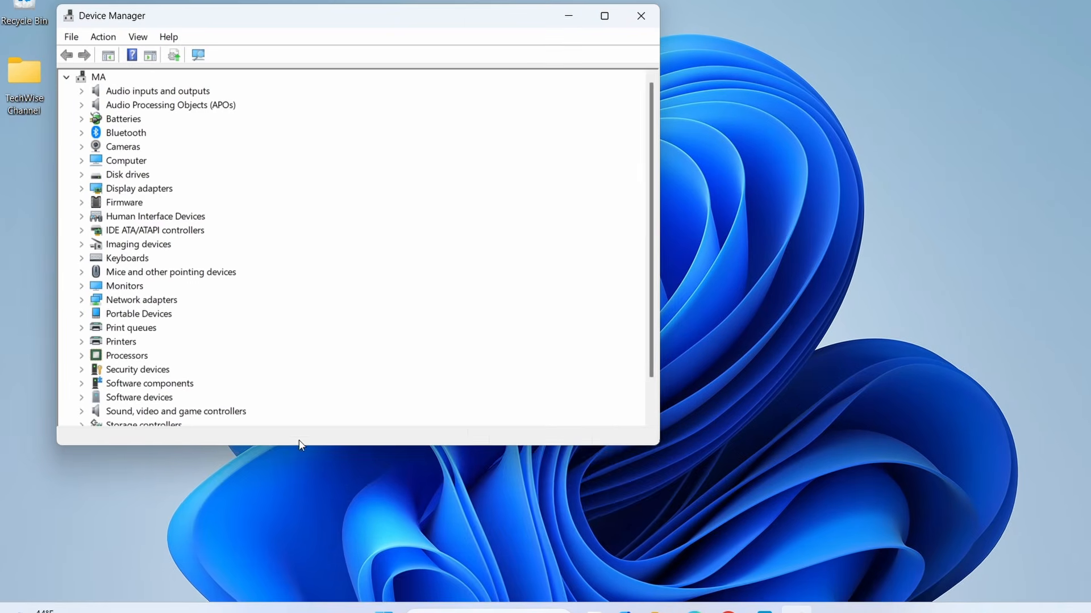
Select Realtek(R) Audio under Sound, video and game controllers in an enlarged Device Manager, and show hidden devices.
left_click_drag(279, 435, 277, 506)
left_click(132, 413)
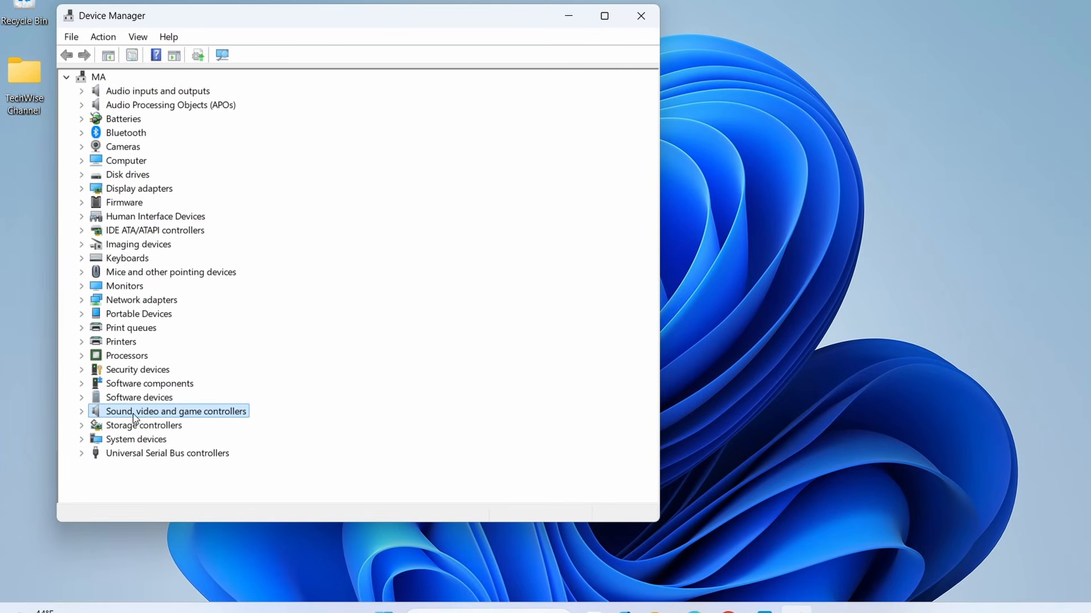
left_click(81, 413)
scroll(169, 402, "down", 1)
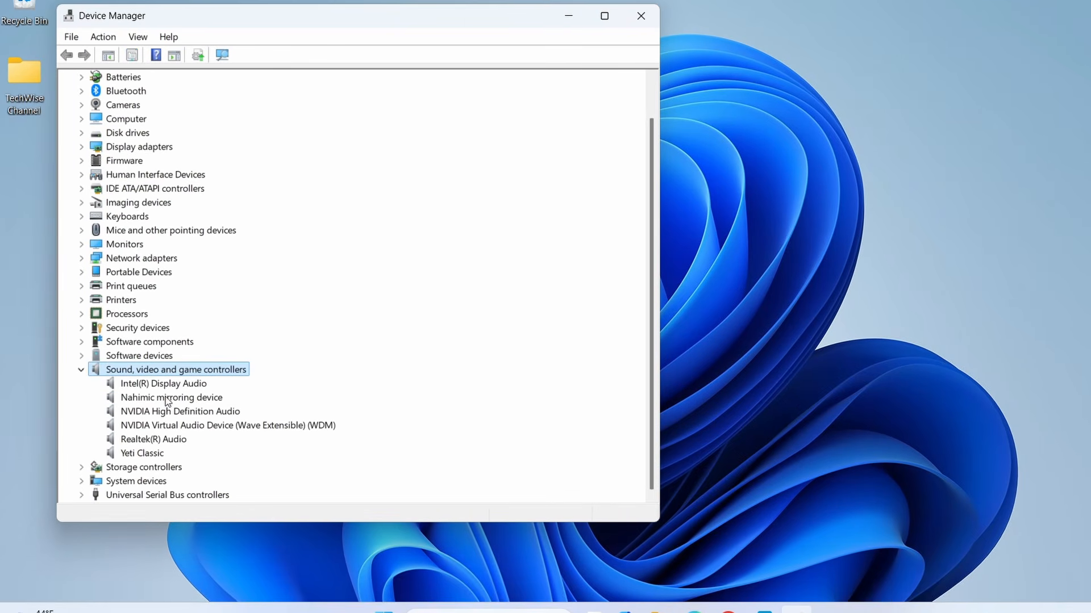
left_click(181, 440)
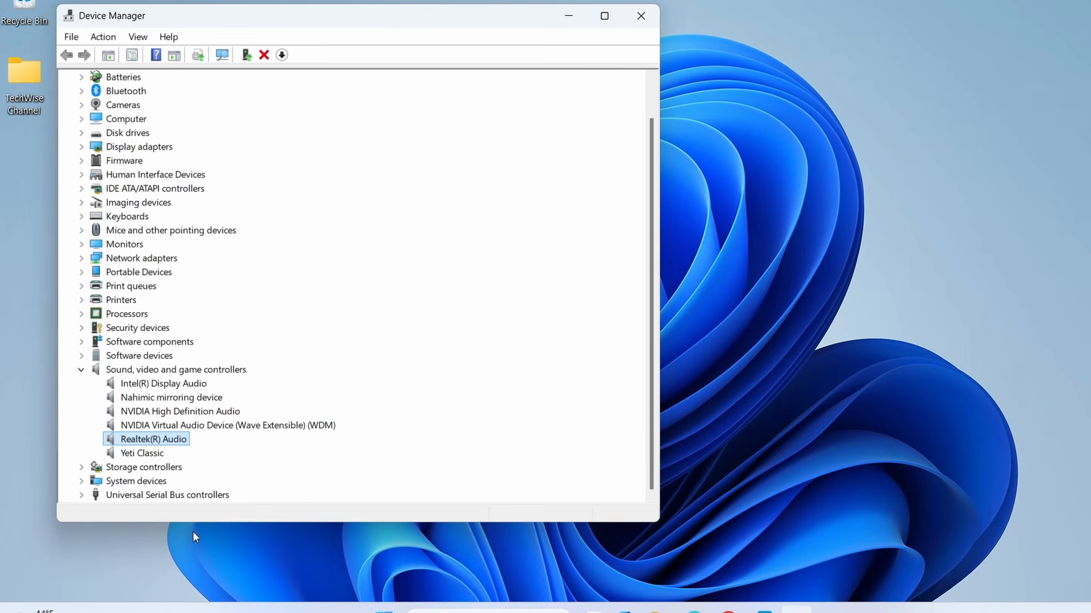
left_click_drag(193, 522, 178, 579)
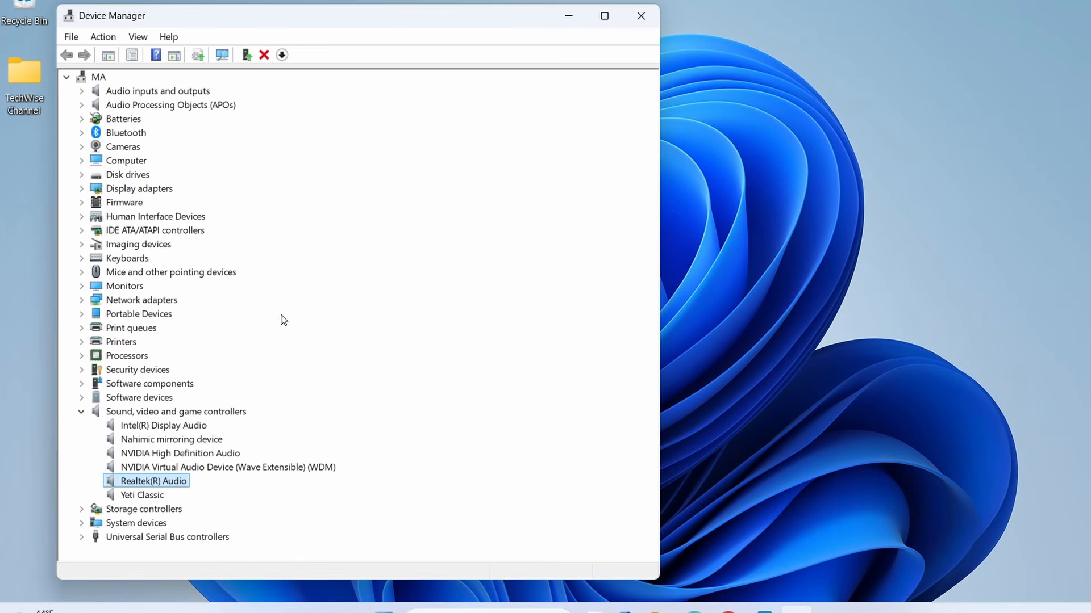
left_click(139, 40)
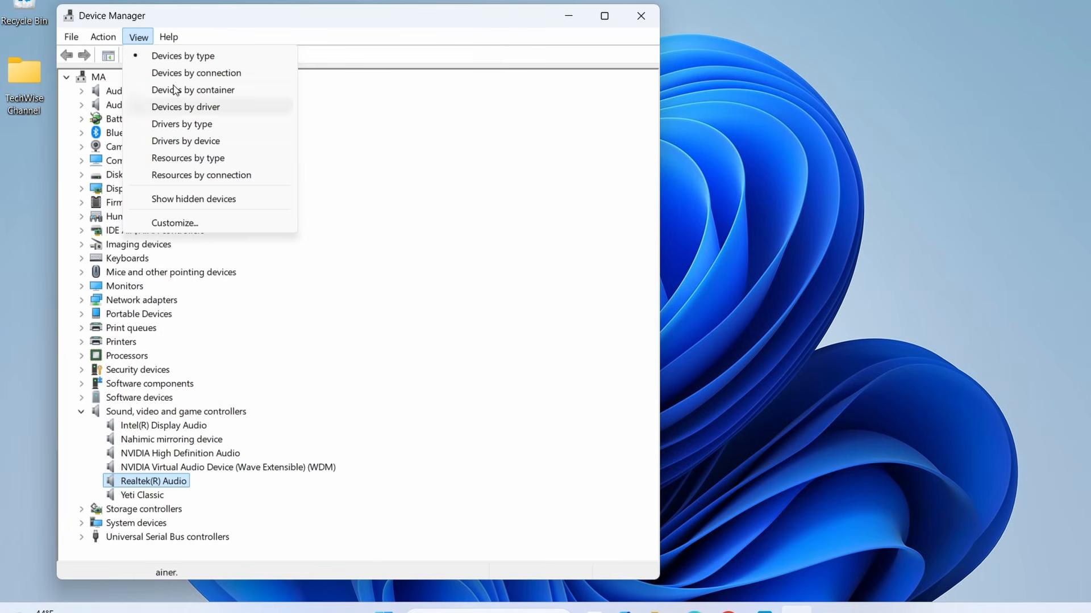
left_click(193, 199)
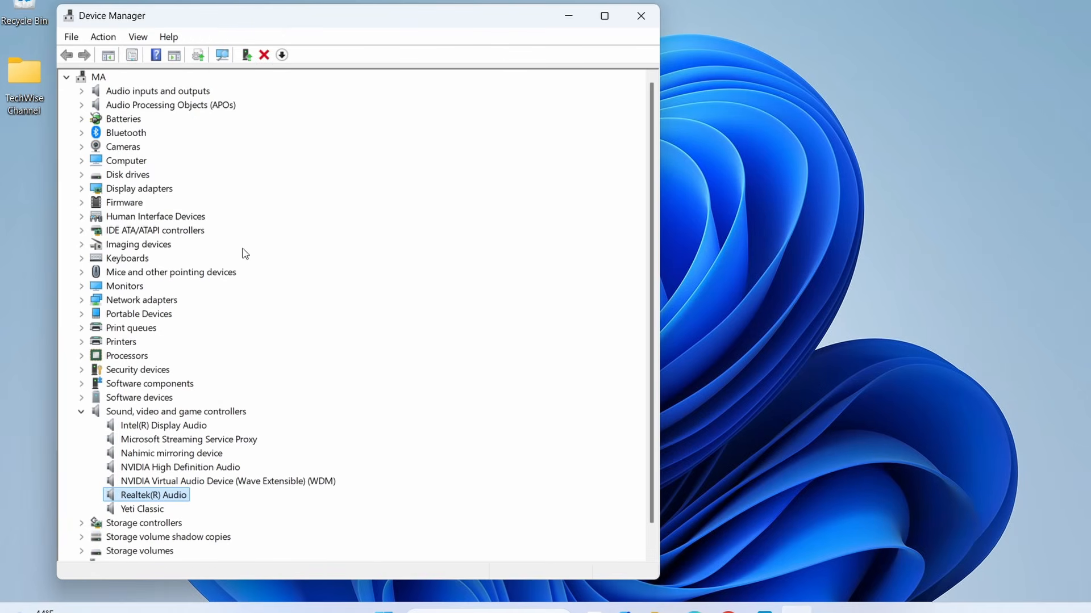
View the actions available for the Realtek(R) Audio device, including Uninstall device, and close Device Manager.
right_click(175, 496)
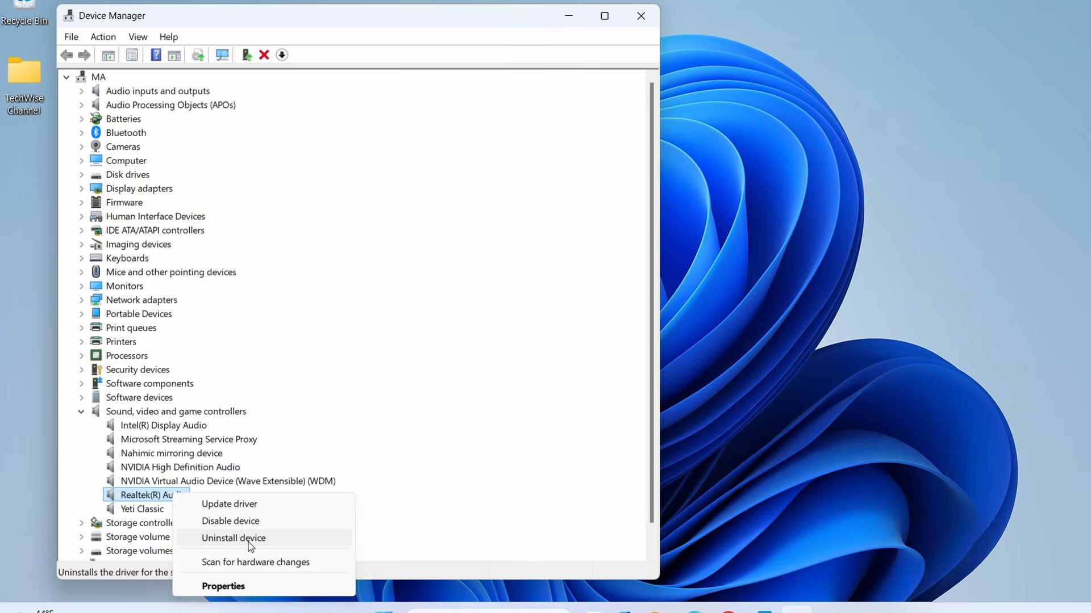
left_click(572, 91)
left_click(641, 16)
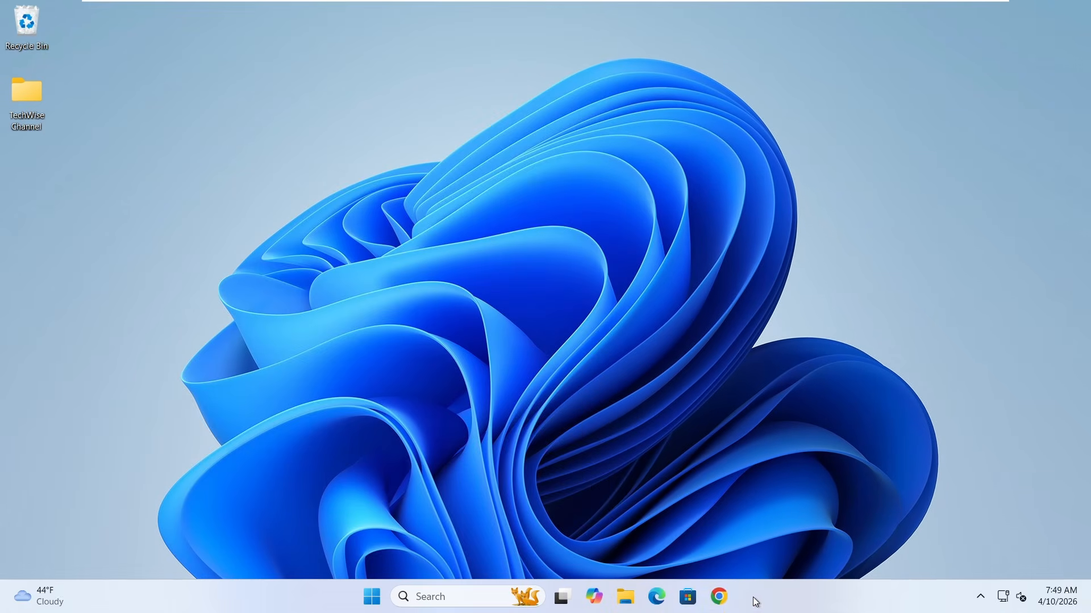
Switch to Chrome in the virtual machine, search Google for "realtek" and open the official Realtek website.
left_click(719, 596)
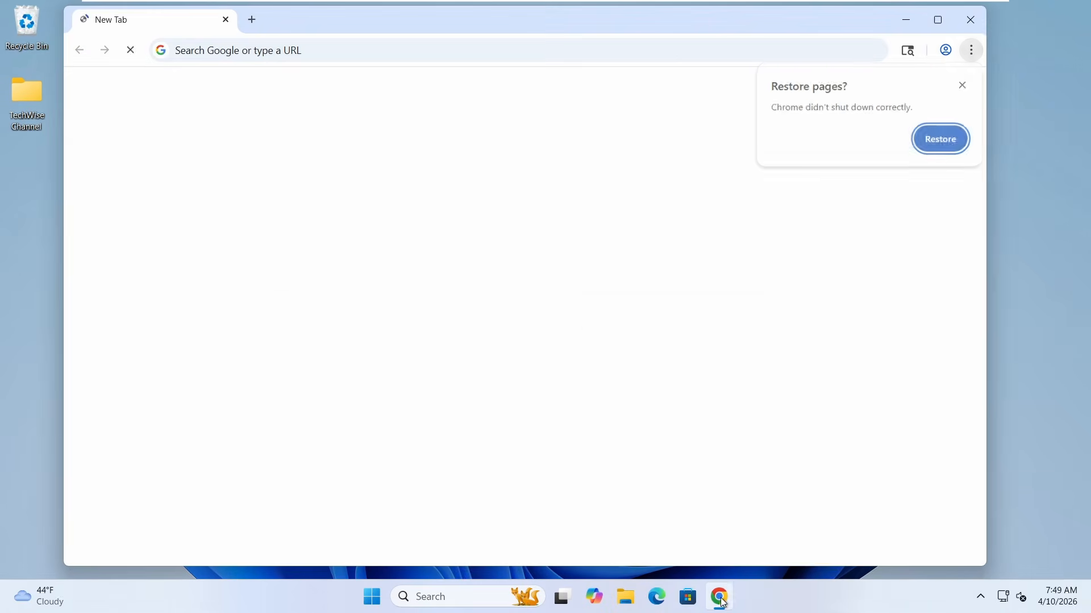
left_click(403, 275)
type("rea")
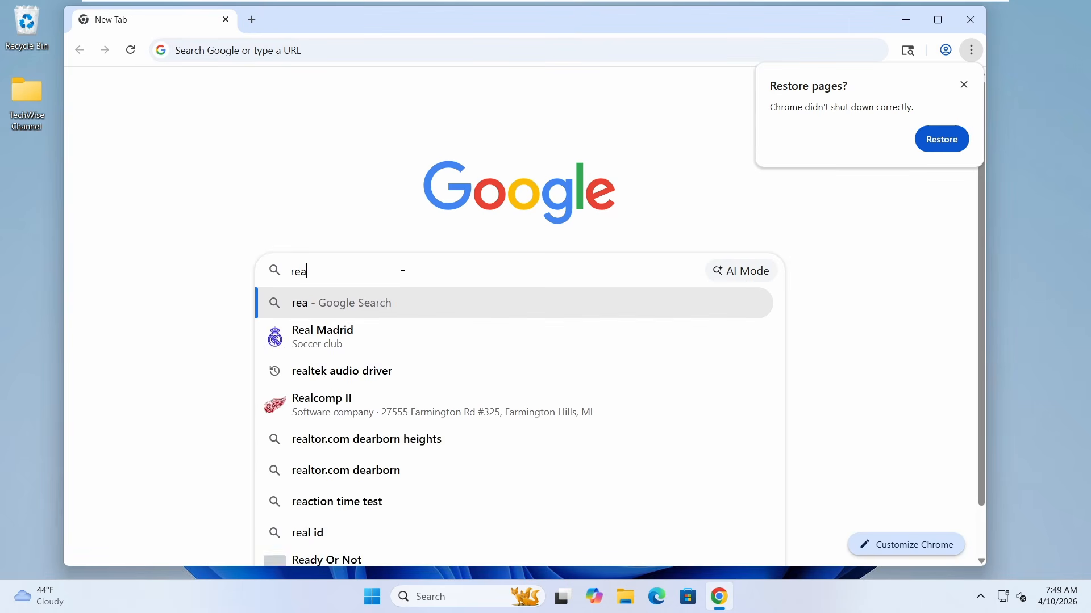
type("ltek")
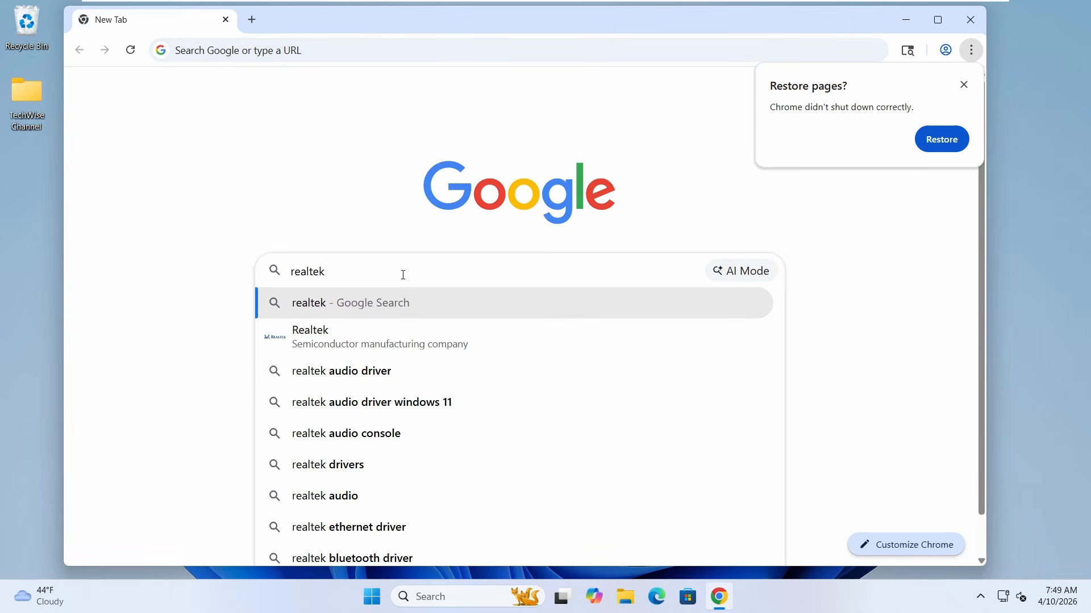
key("Return")
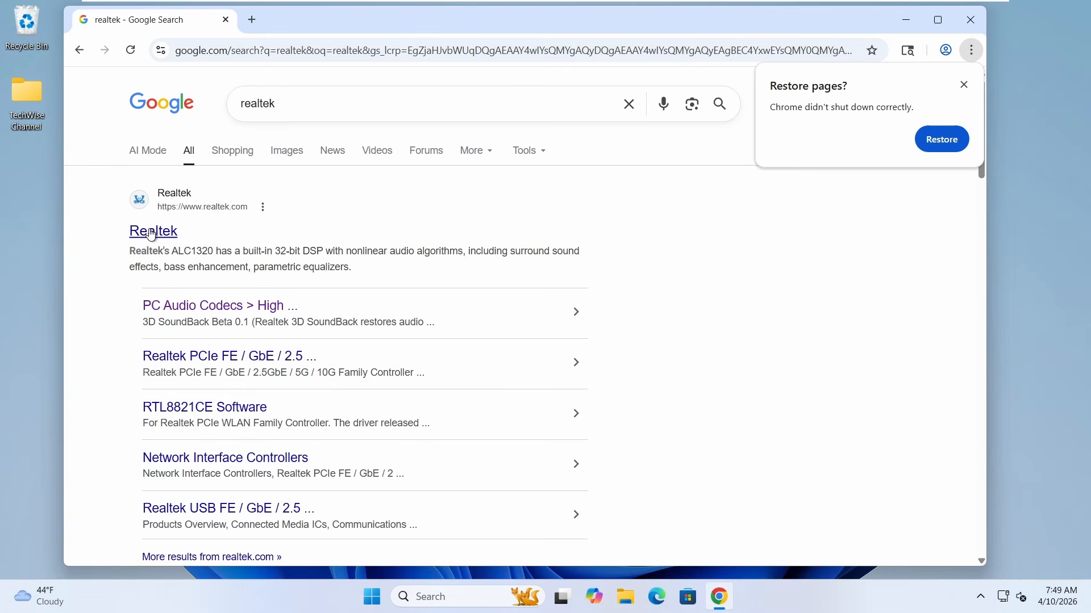
left_click(151, 234)
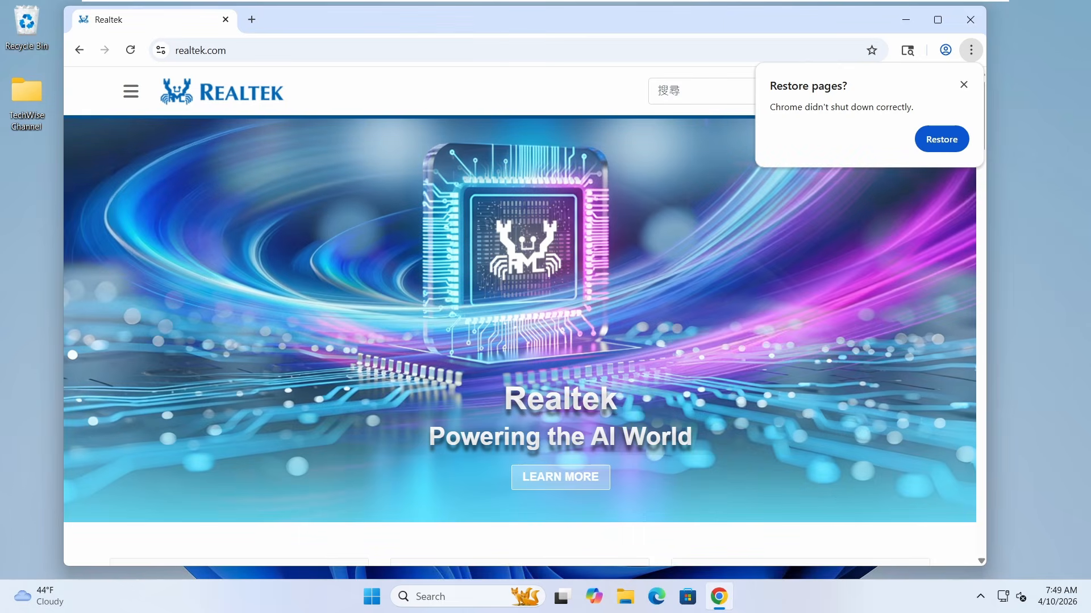
Open the Computer Peripheral ICs downloads page on the Realtek site and dismiss the offer to restore pages.
left_click(134, 95)
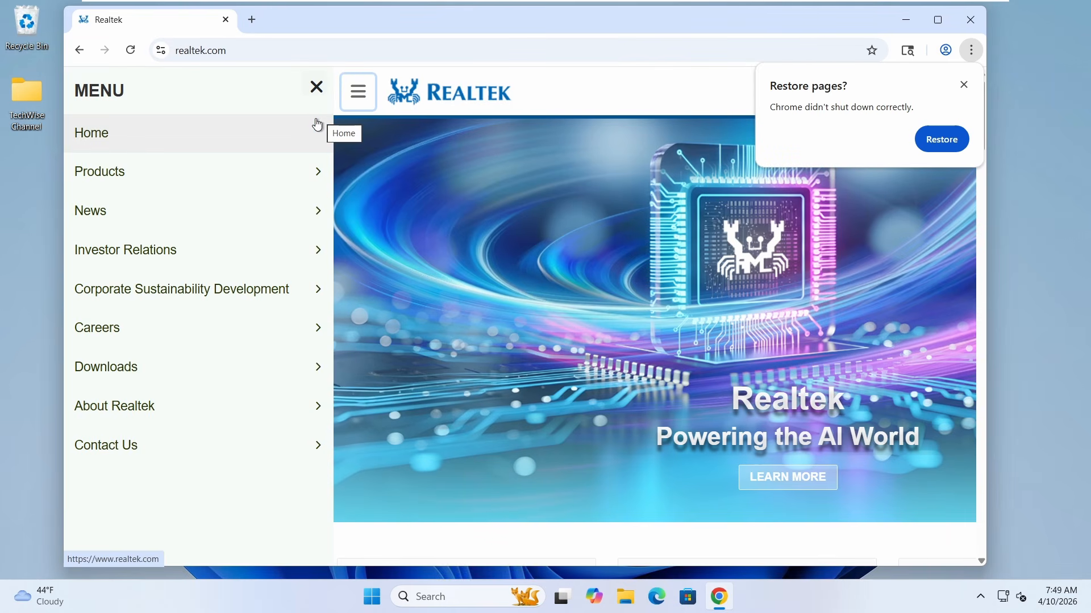
left_click(178, 372)
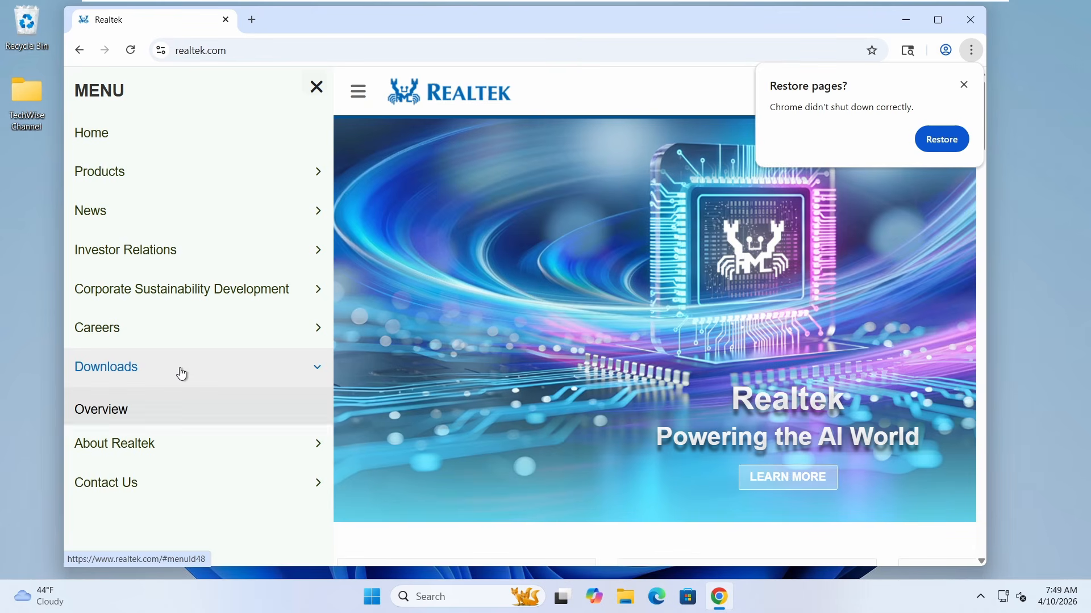
scroll(183, 372, "down", 2)
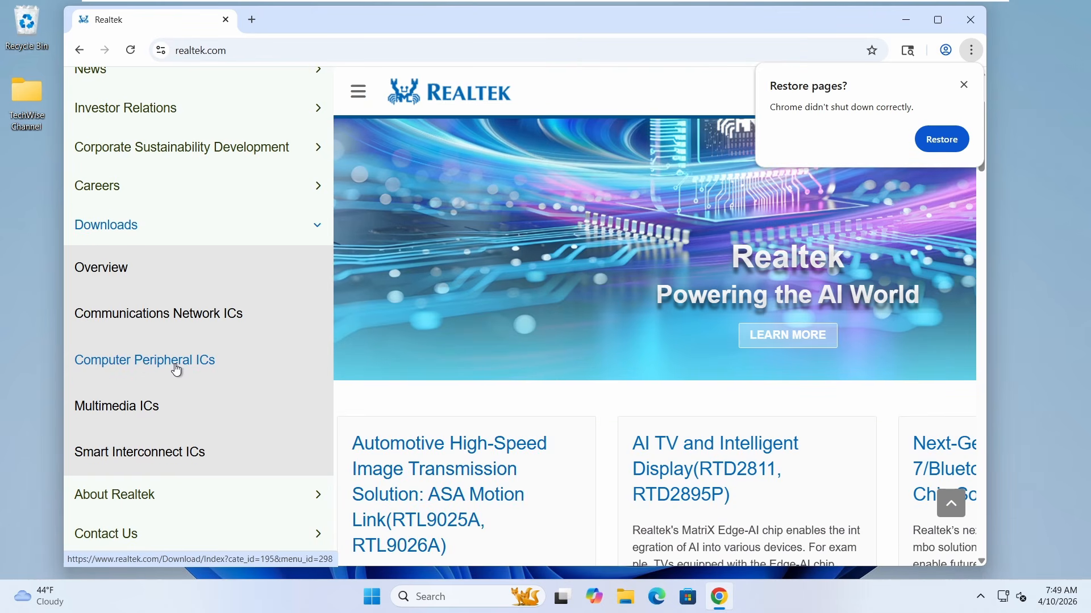
left_click(179, 373)
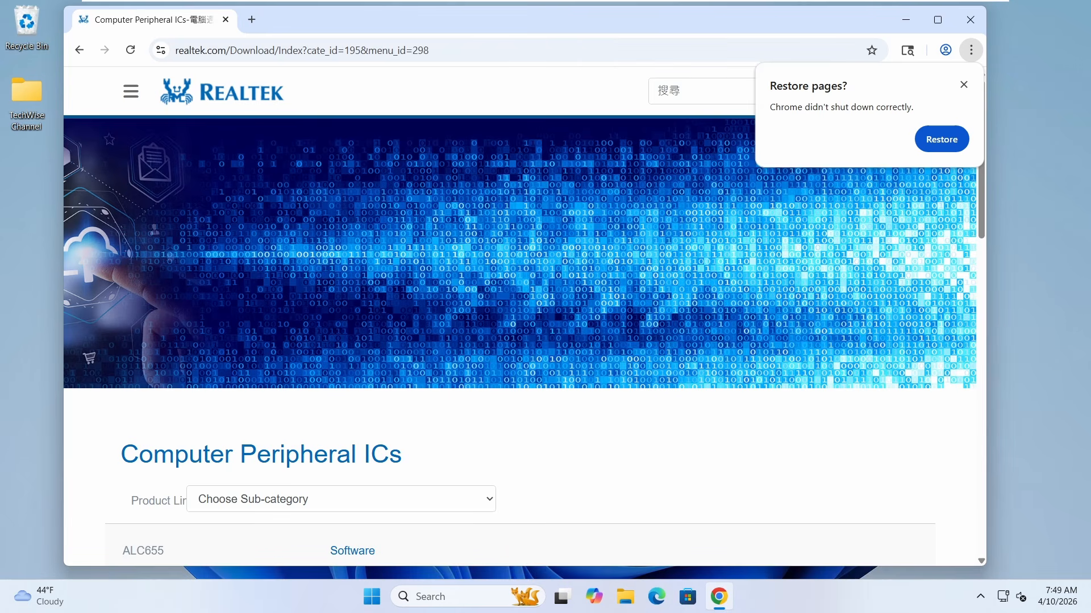
left_click(963, 85)
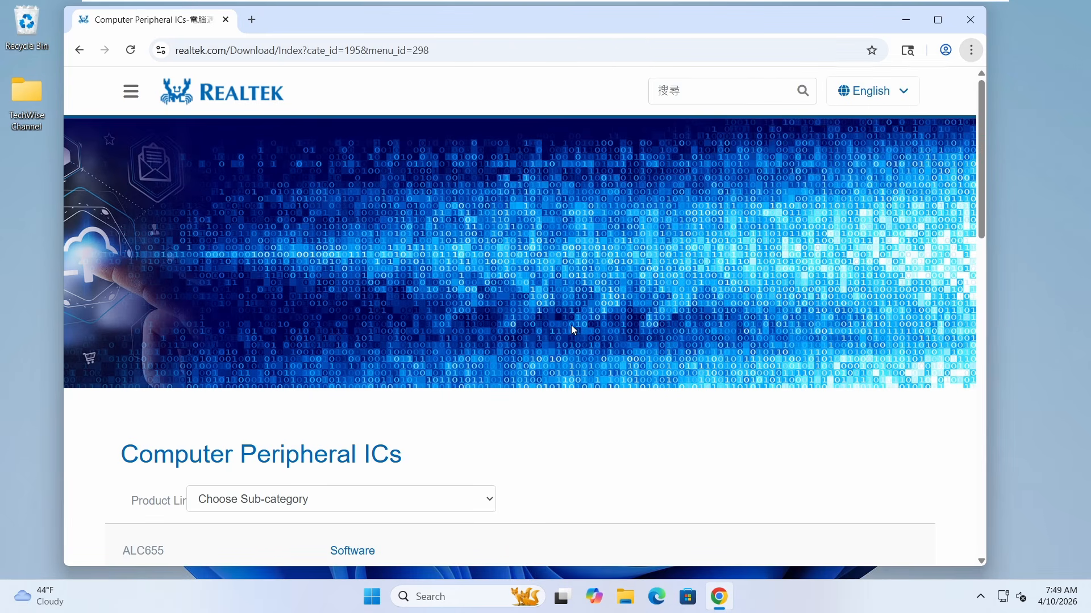
Filter the product line to PC Audio Codecs and open the software downloads for ALC892.
scroll(568, 326, "down", 2)
left_click(421, 360)
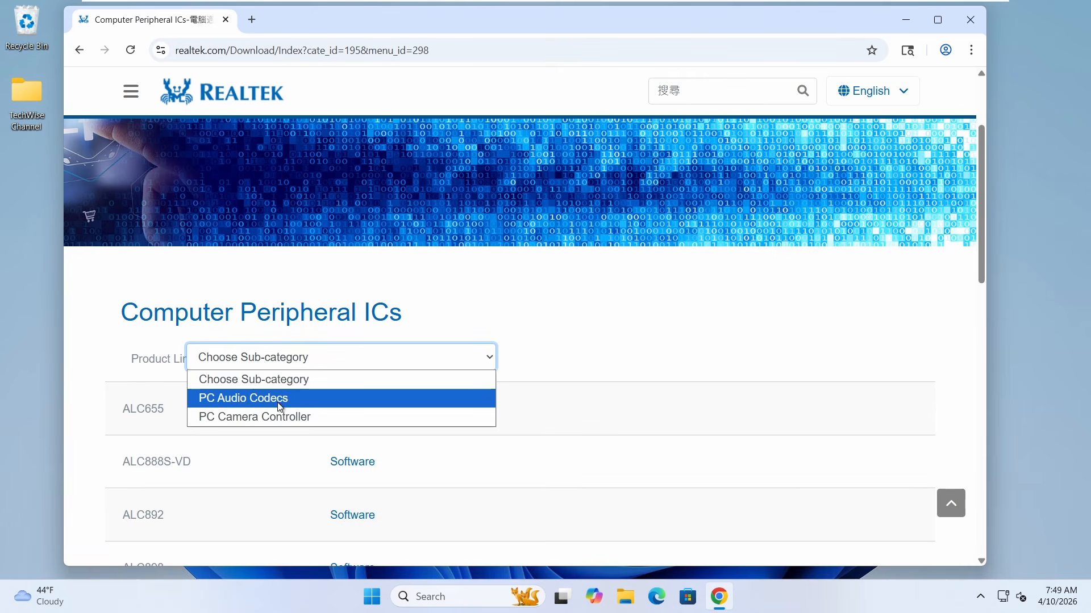
left_click(253, 401)
scroll(279, 402, "down", 3)
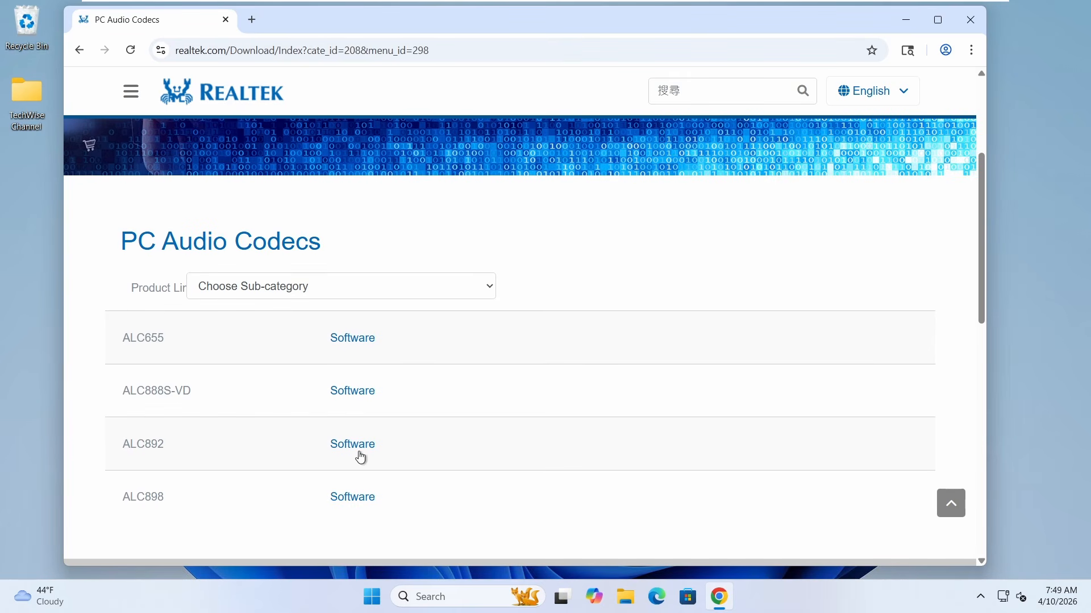
left_click(352, 444)
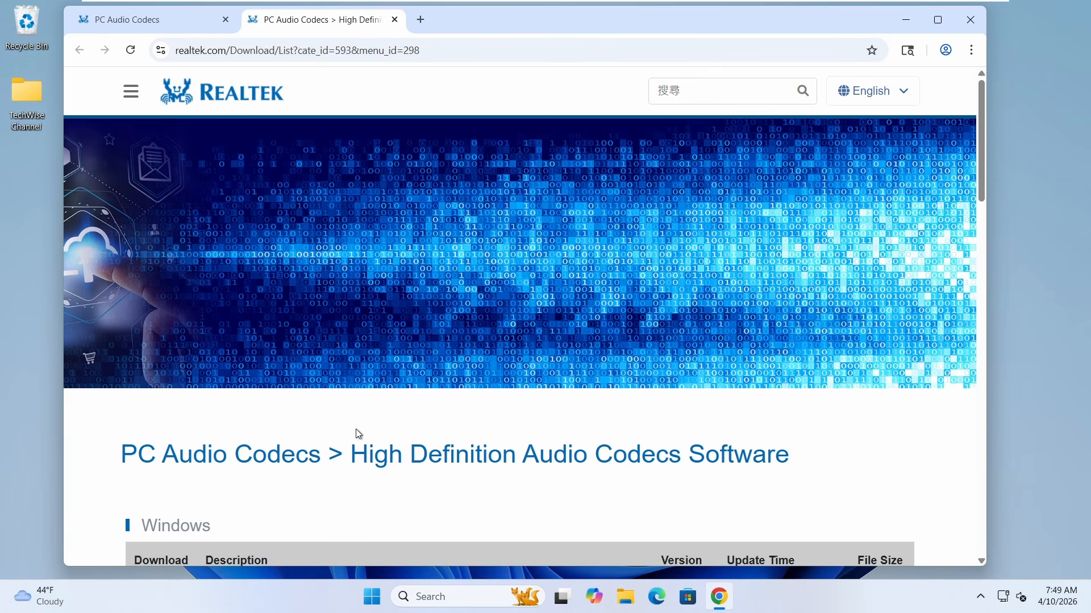
Examine the description, version and update time of the 64-bit executable driver in the Windows downloads table.
scroll(358, 433, "down", 5)
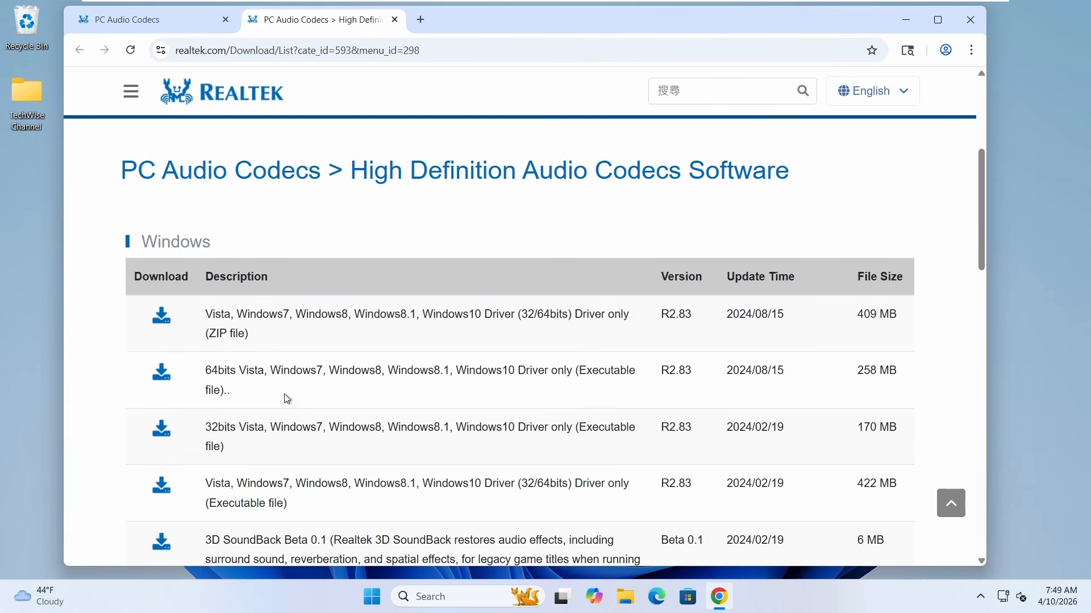
scroll(284, 400, "down", 1)
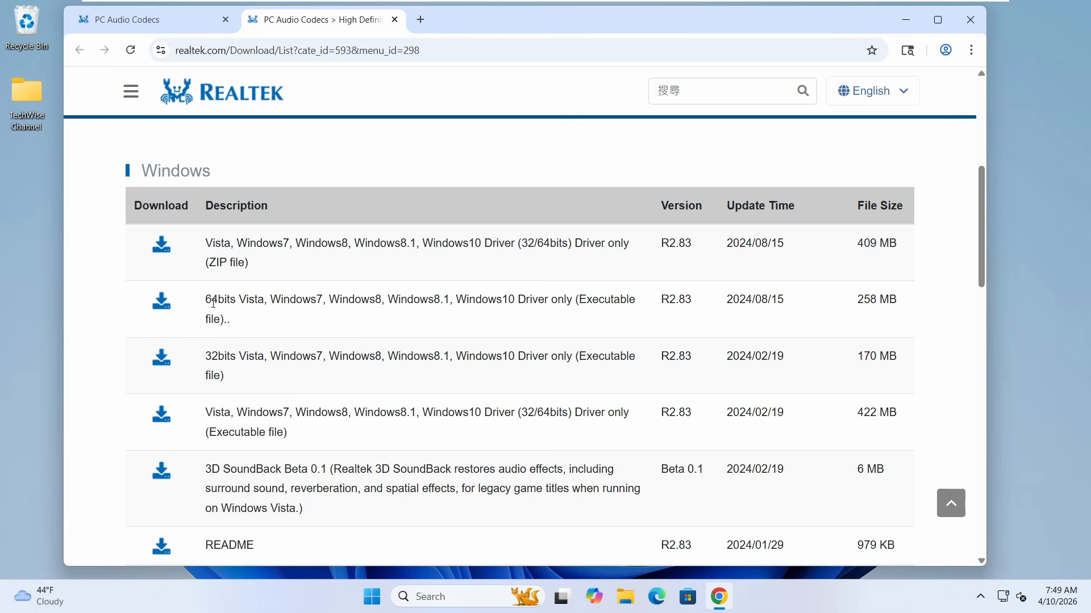
left_click_drag(207, 300, 238, 299)
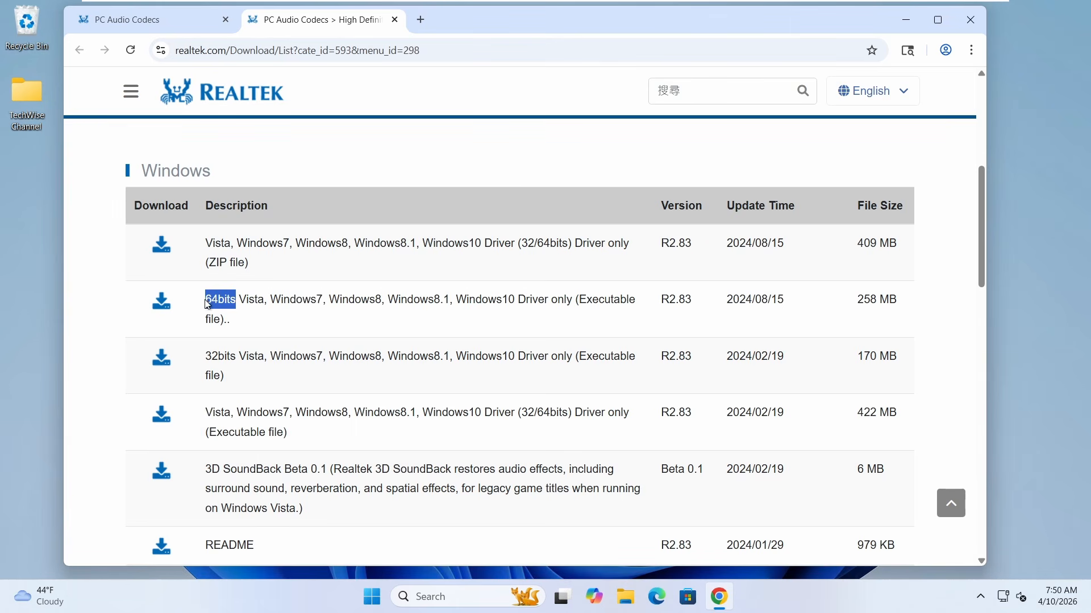
left_click_drag(206, 302, 604, 322)
left_click(616, 313)
left_click_drag(663, 301, 786, 300)
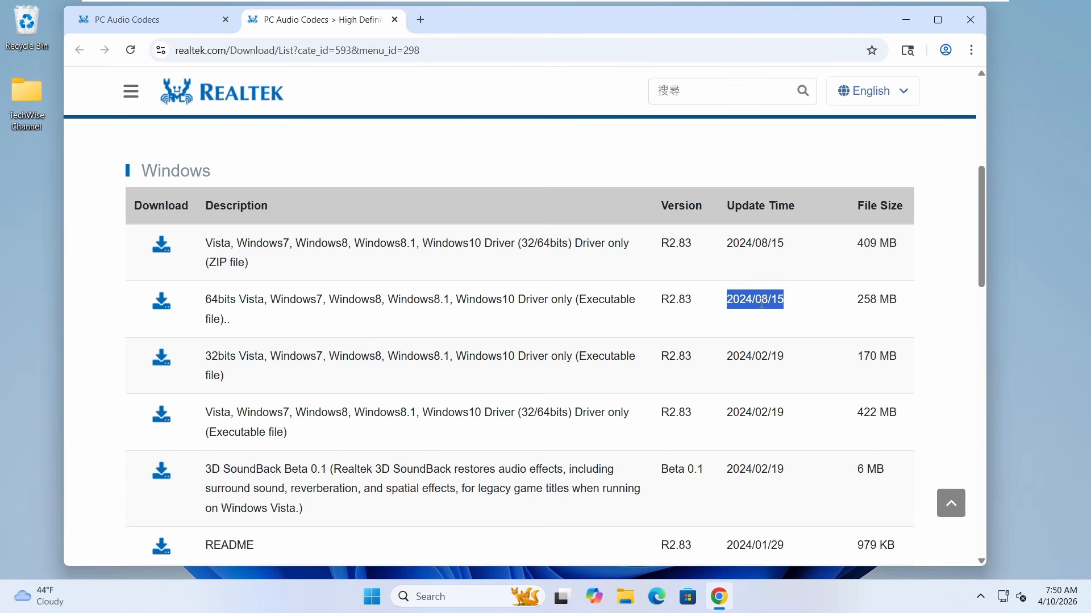
left_click(739, 310)
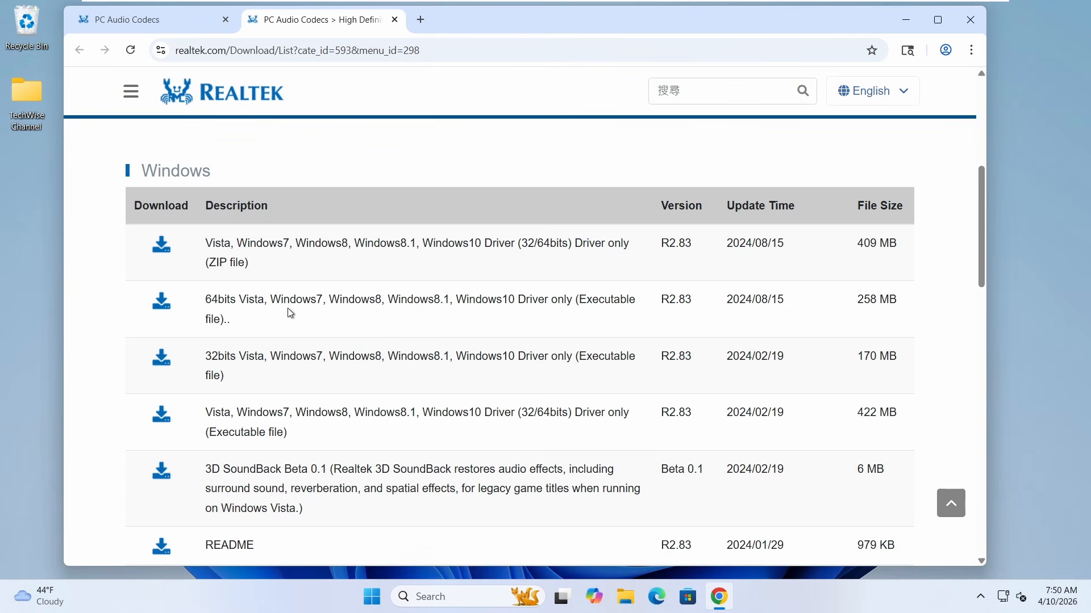
Download the 64-bit Windows driver executable, accepting the terms and completing the robot check, and check the browser's downloads.
left_click(166, 306)
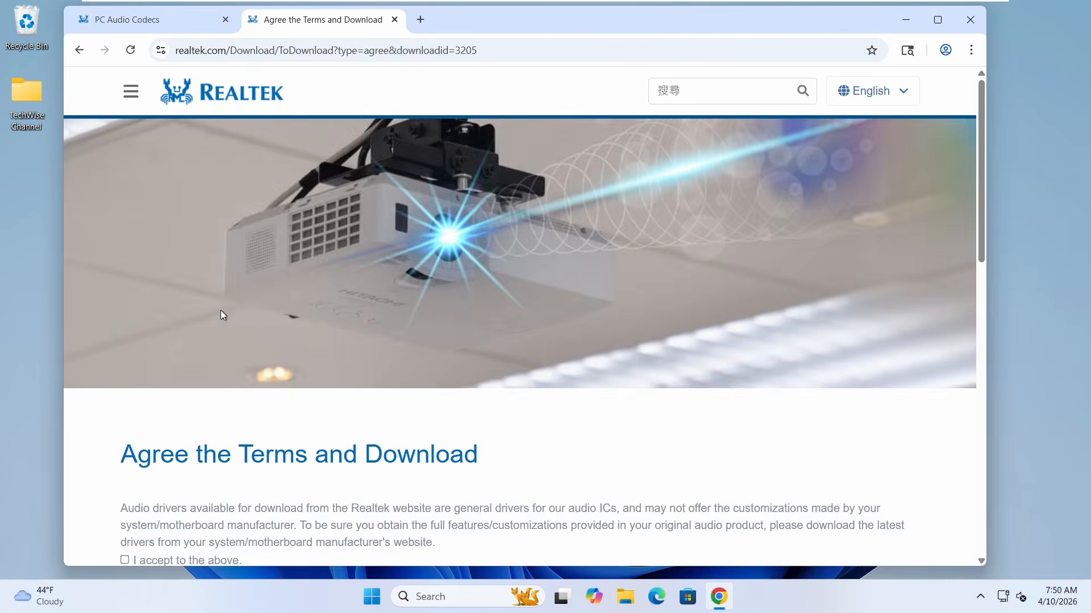
scroll(239, 314, "down", 3)
left_click(124, 347)
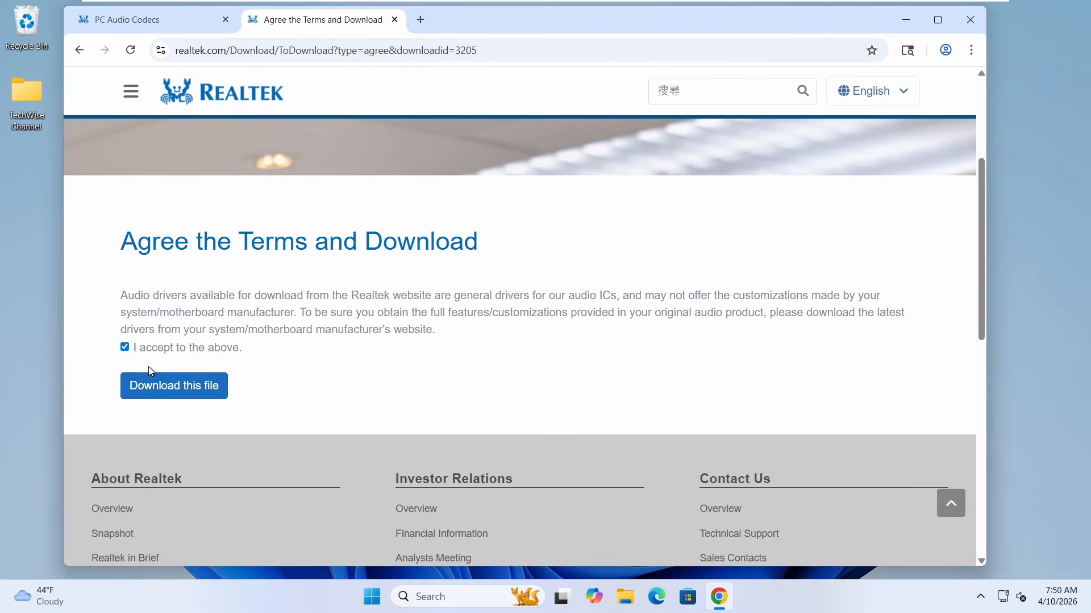
left_click(170, 387)
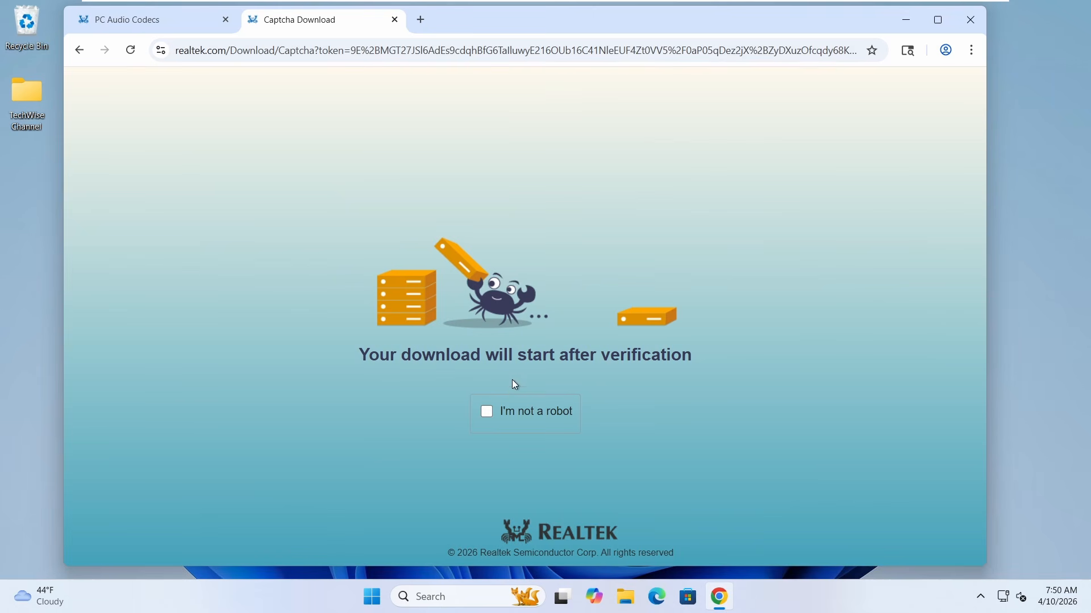
left_click(487, 411)
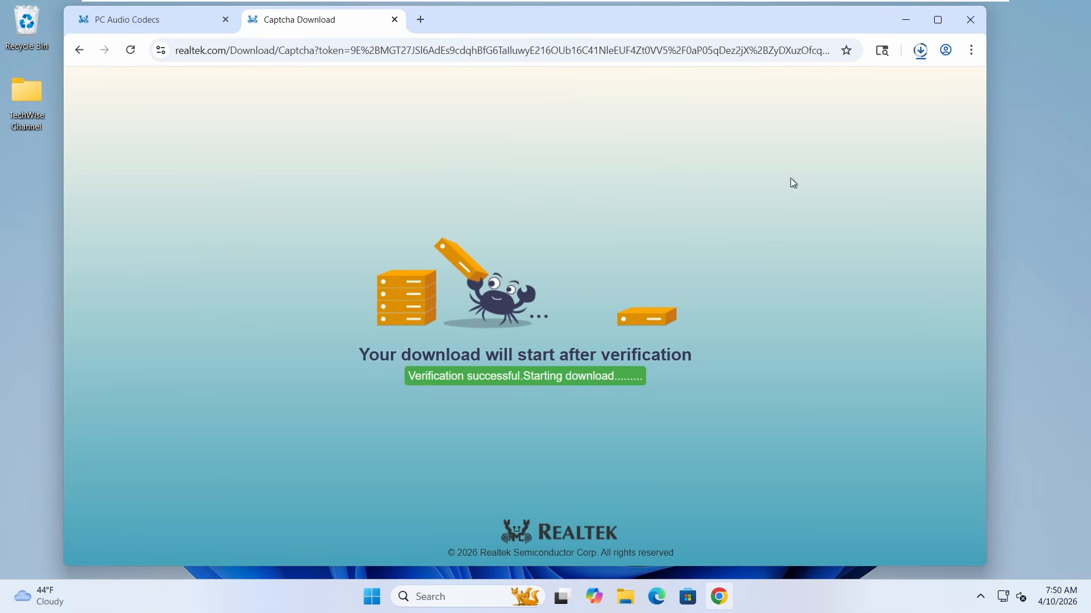
left_click(920, 50)
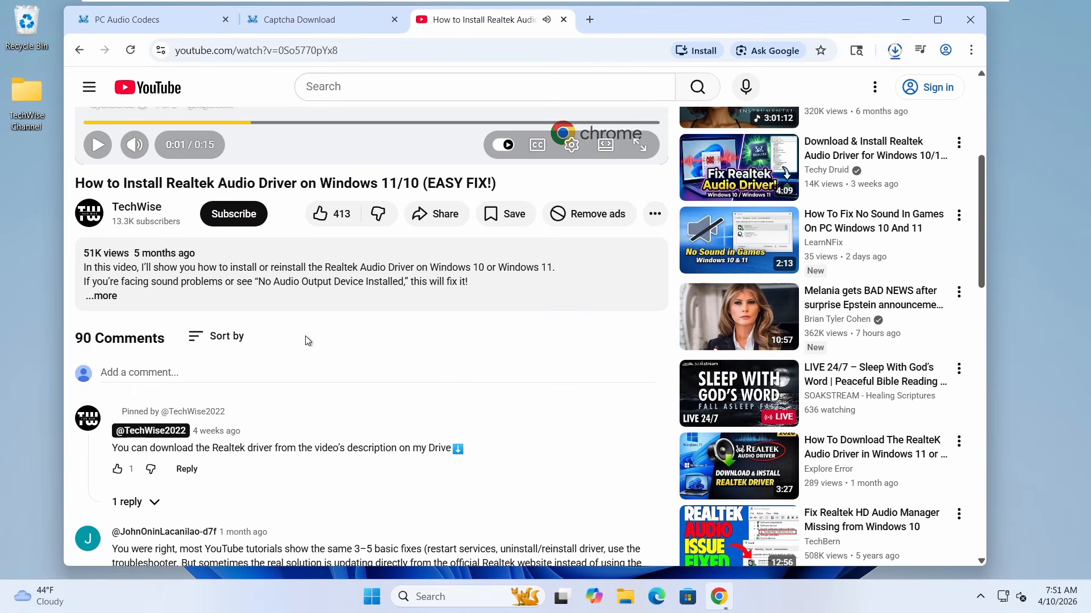
Expand the video description and download the linked Realtek driver from Google Drive, accepting the download despite the virus-scan warning.
left_click(107, 296)
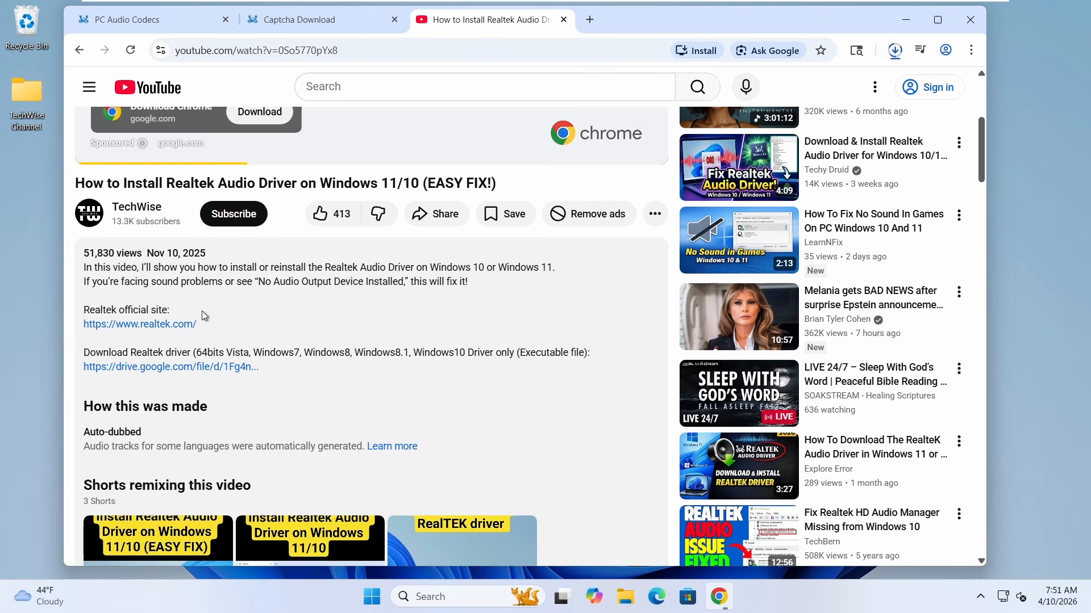
left_click(172, 366)
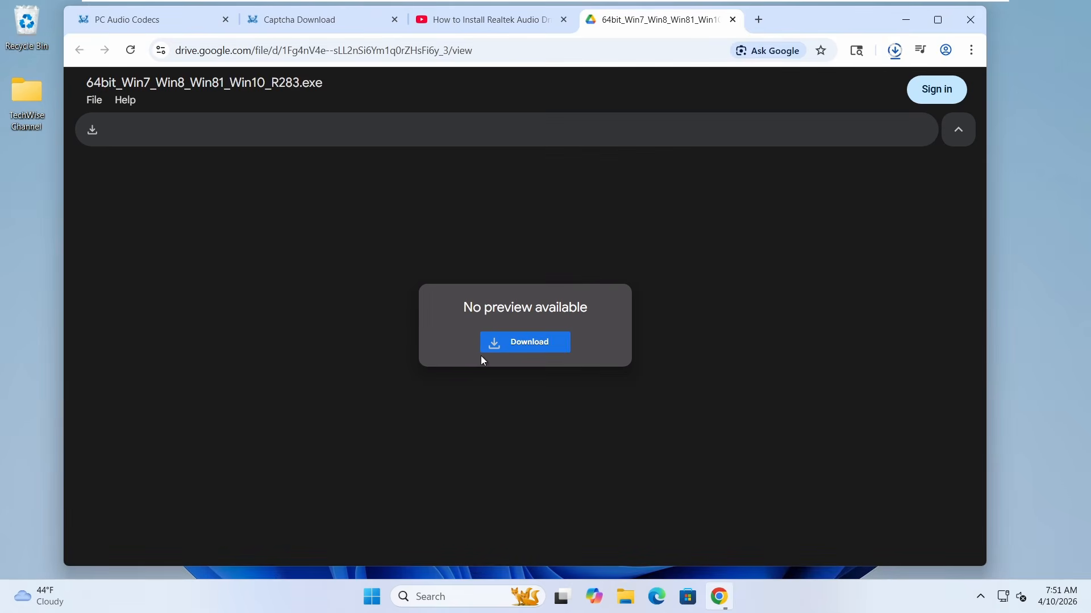
left_click(550, 343)
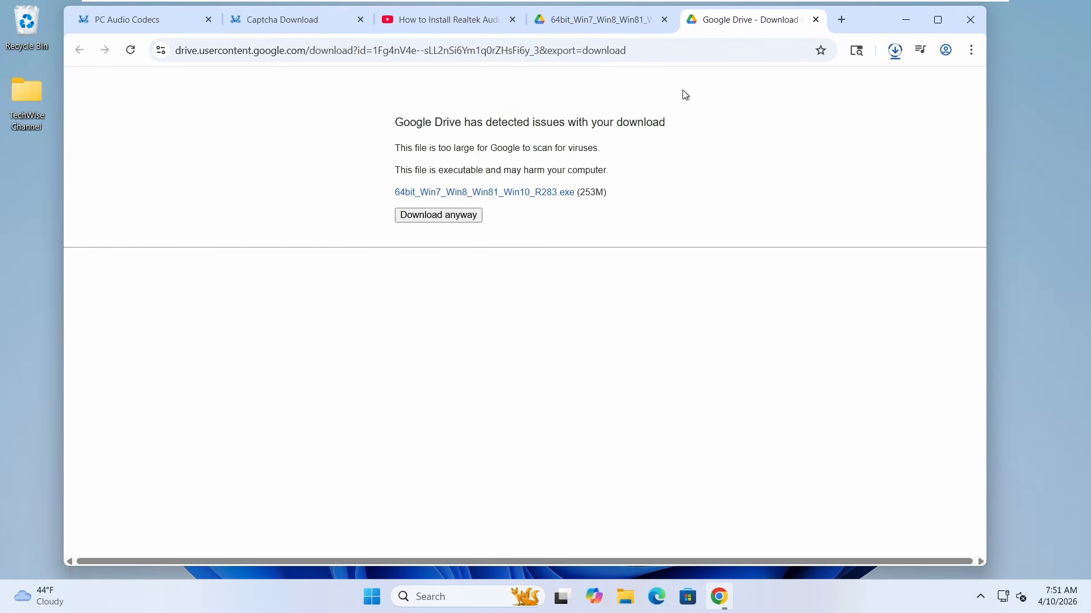
left_click(455, 215)
Show the downloaded file 64bit_Win7_Win8_Win81_Win10_R283 (1).exe in its folder and run its setup wizard.
left_click(900, 52)
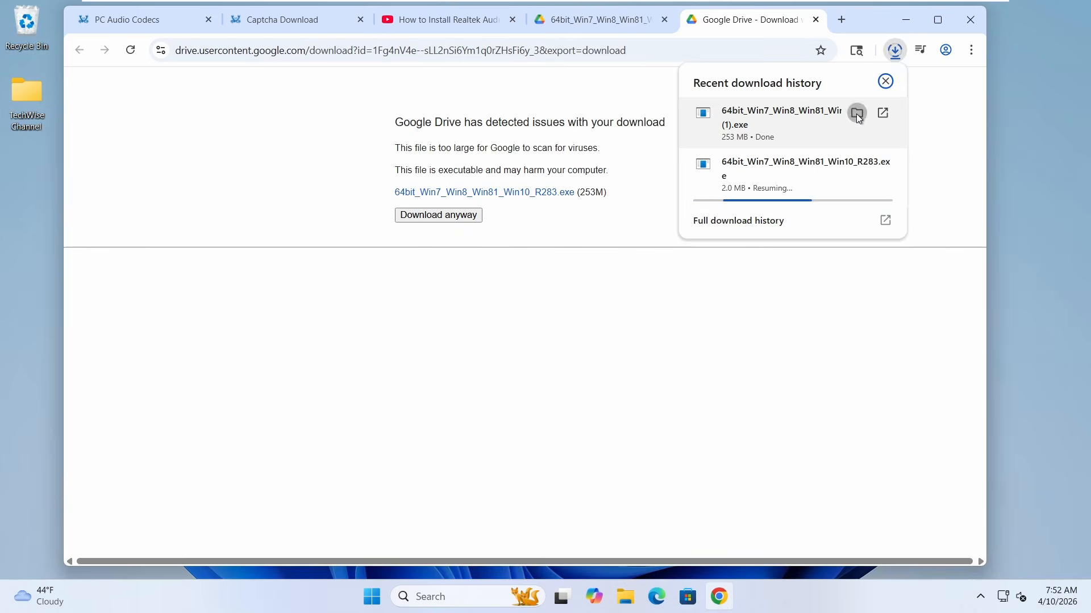
left_click(856, 114)
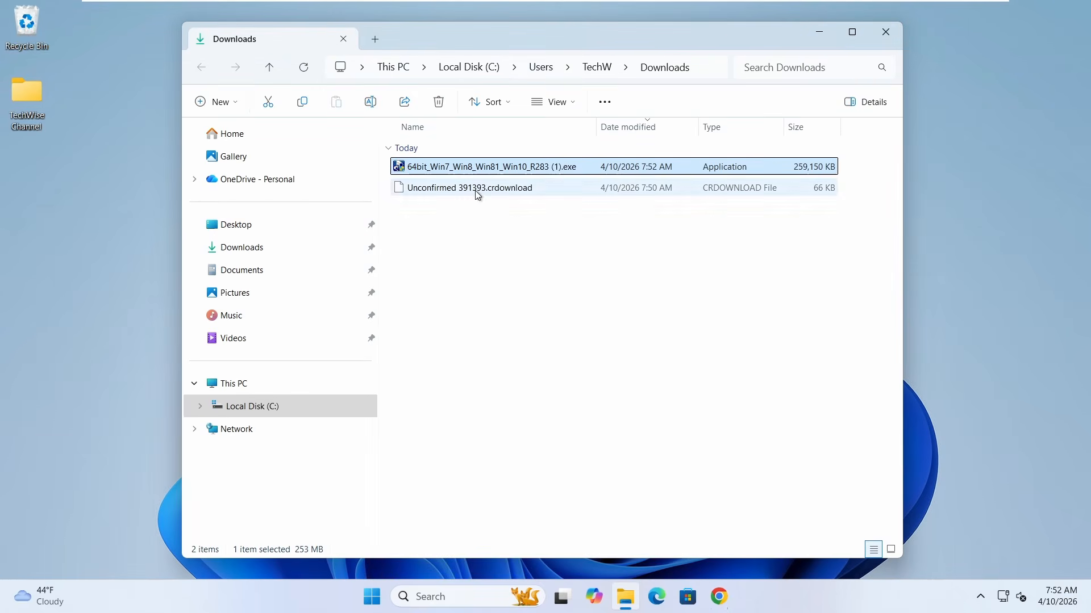
double_click(476, 168)
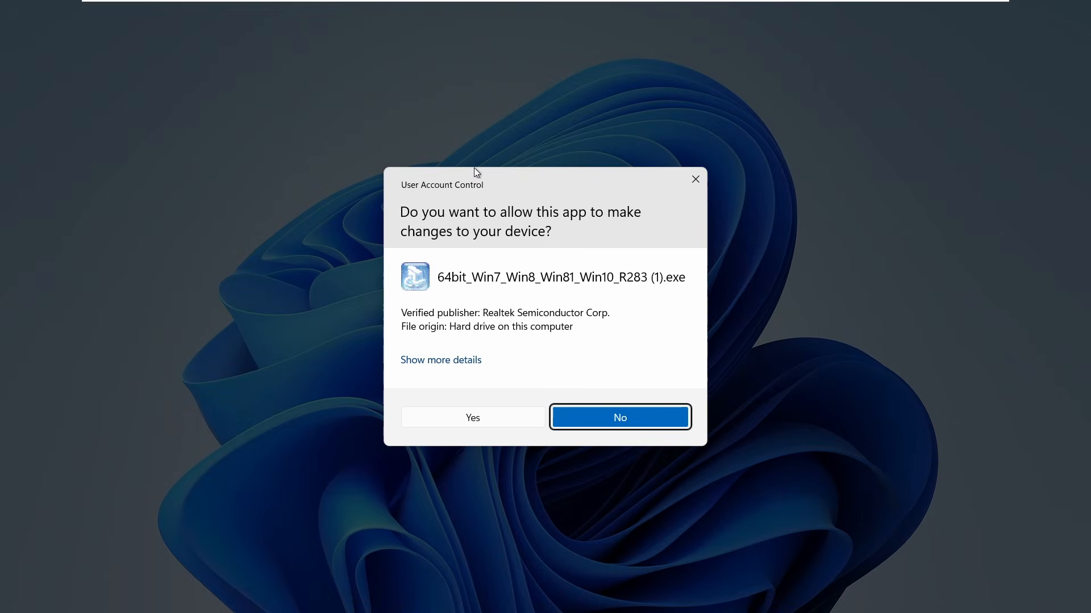
left_click(473, 418)
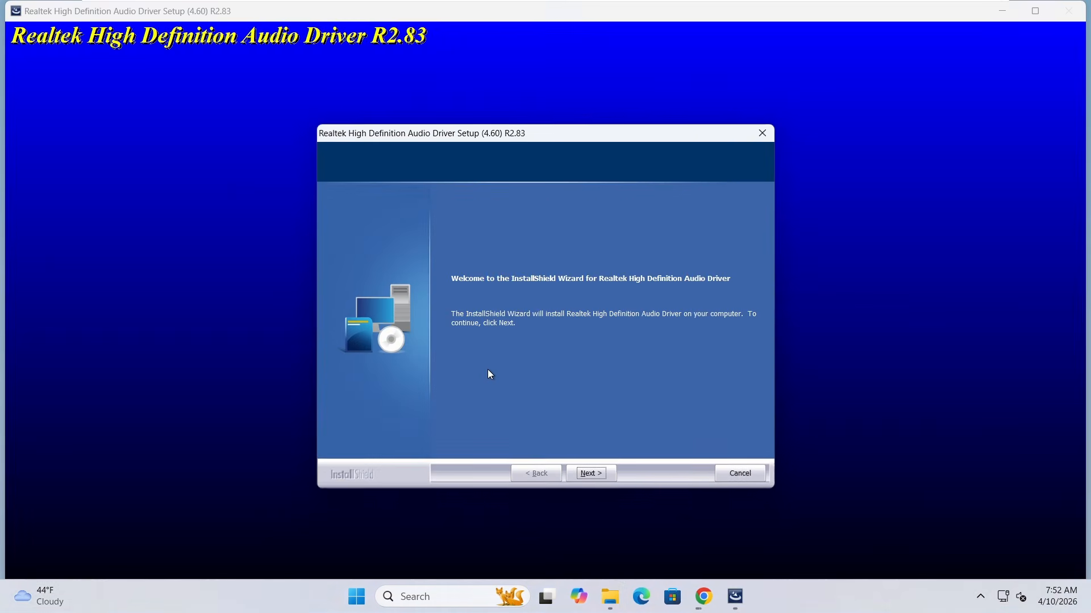
left_click(599, 478)
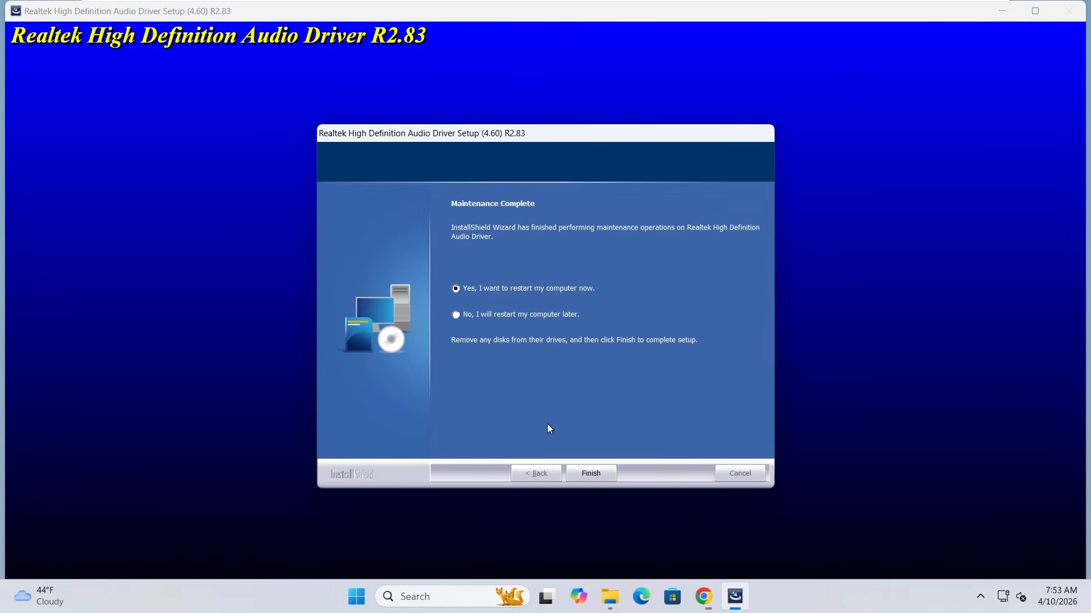
Finish the driver setup with an immediate computer restart and sign back in by entering the account PIN.
left_click(598, 477)
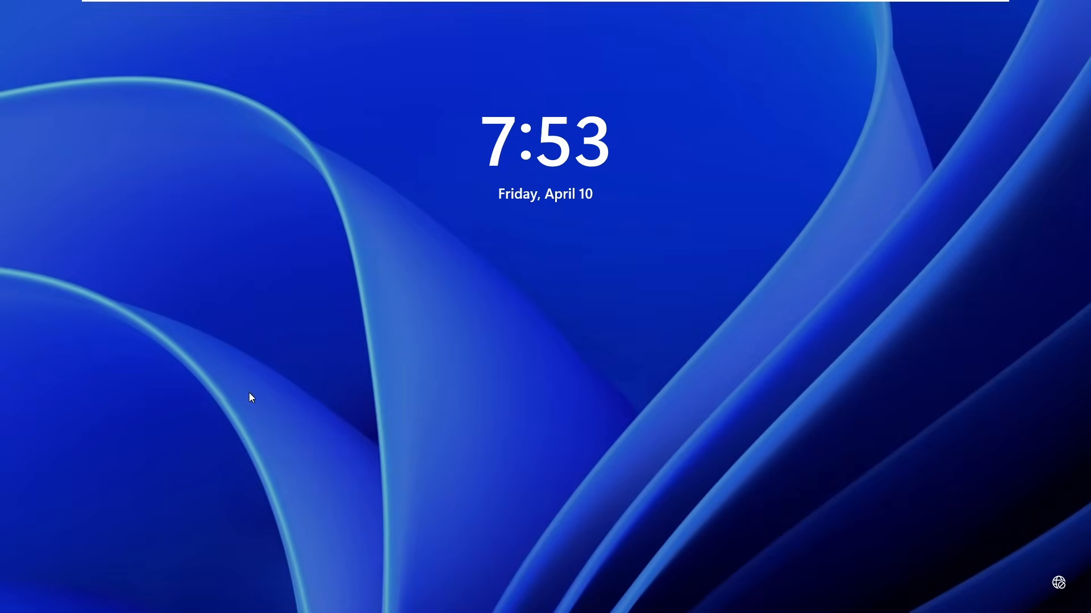
left_click(389, 408)
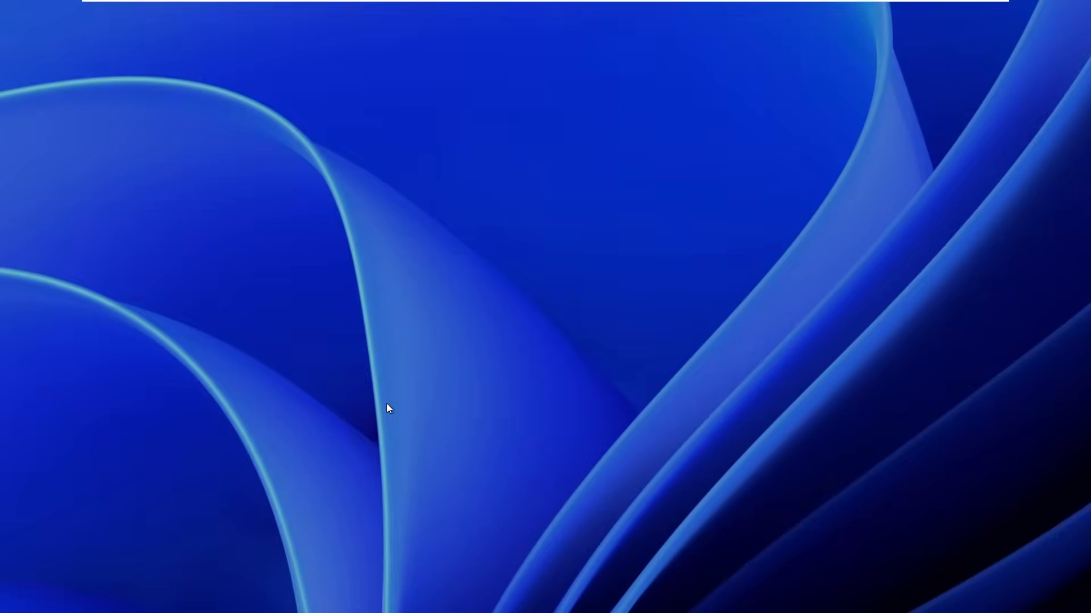
type("****")
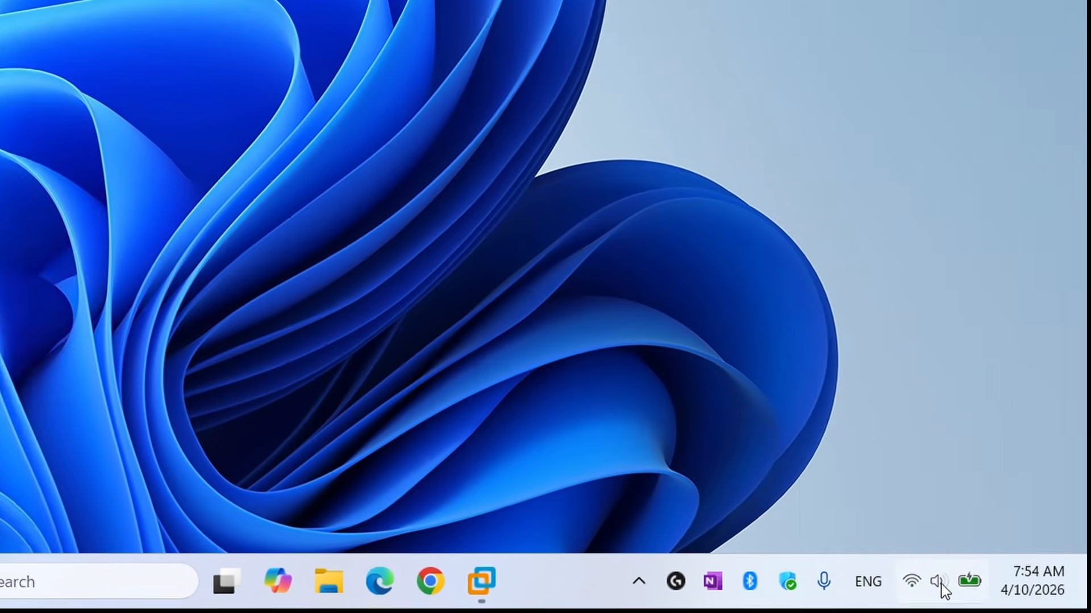
Check the output devices for Realtek audio in the Windows Sound settings, and close the settings.
right_click(1002, 597)
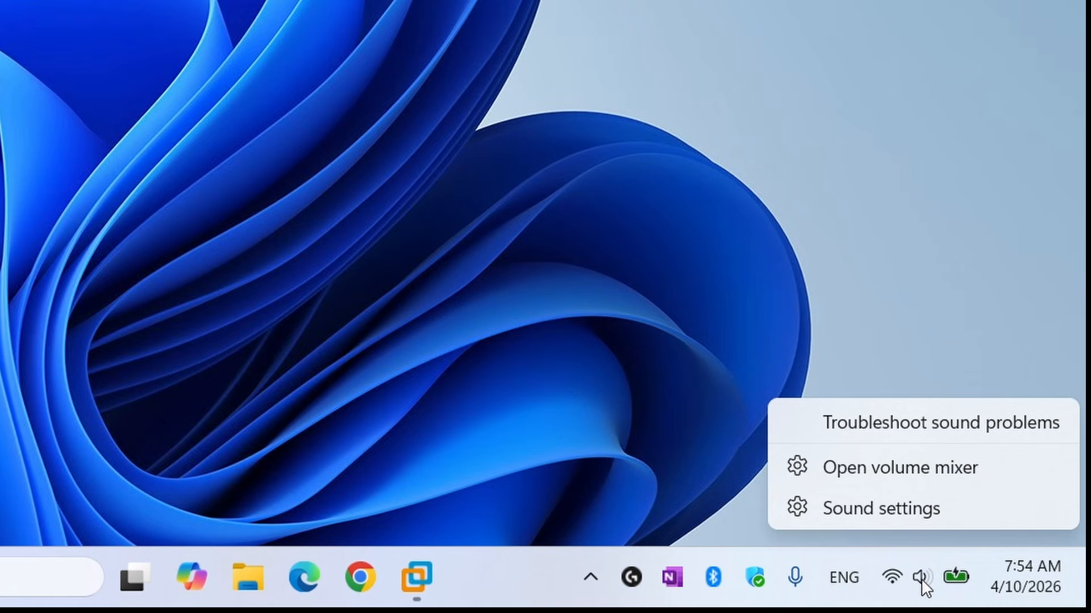
left_click(890, 518)
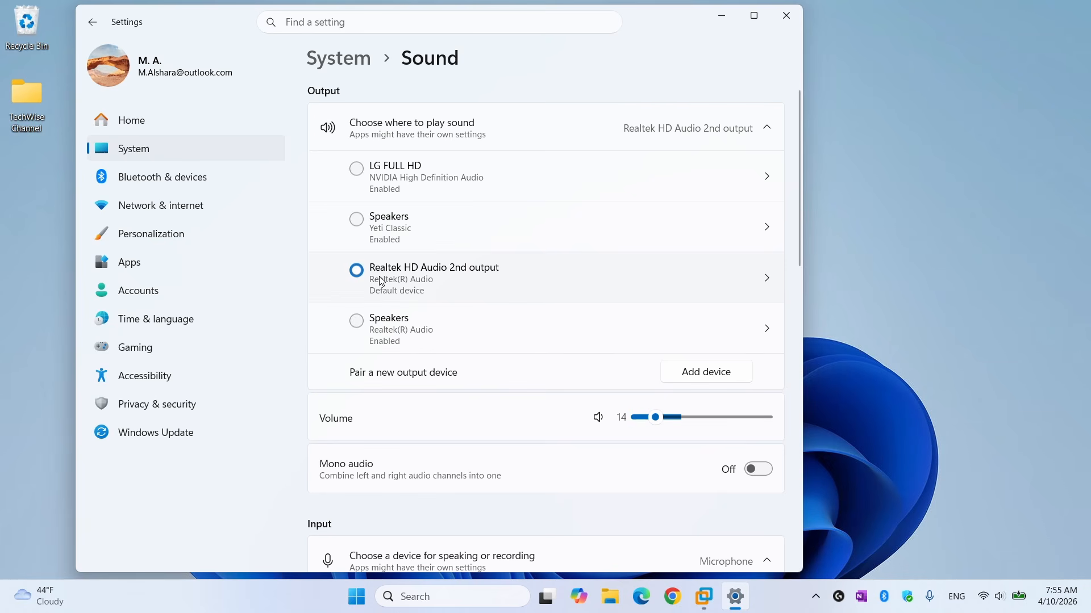
left_click(786, 15)
Check Realtek(R) Audio under Sound, video and game controllers in Device Manager, and close Device Manager.
right_click(372, 596)
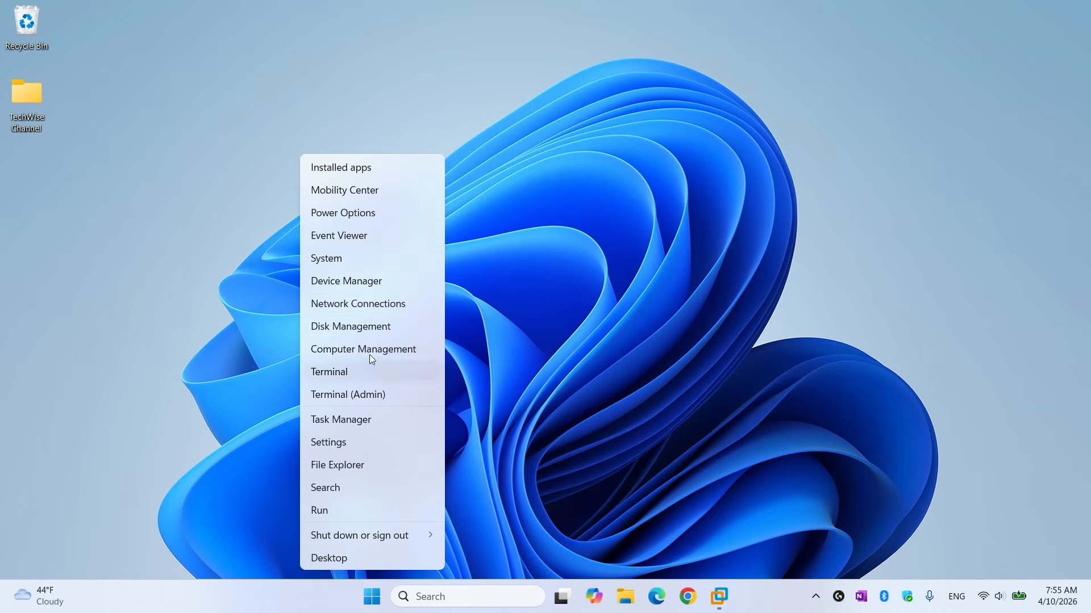
left_click(372, 286)
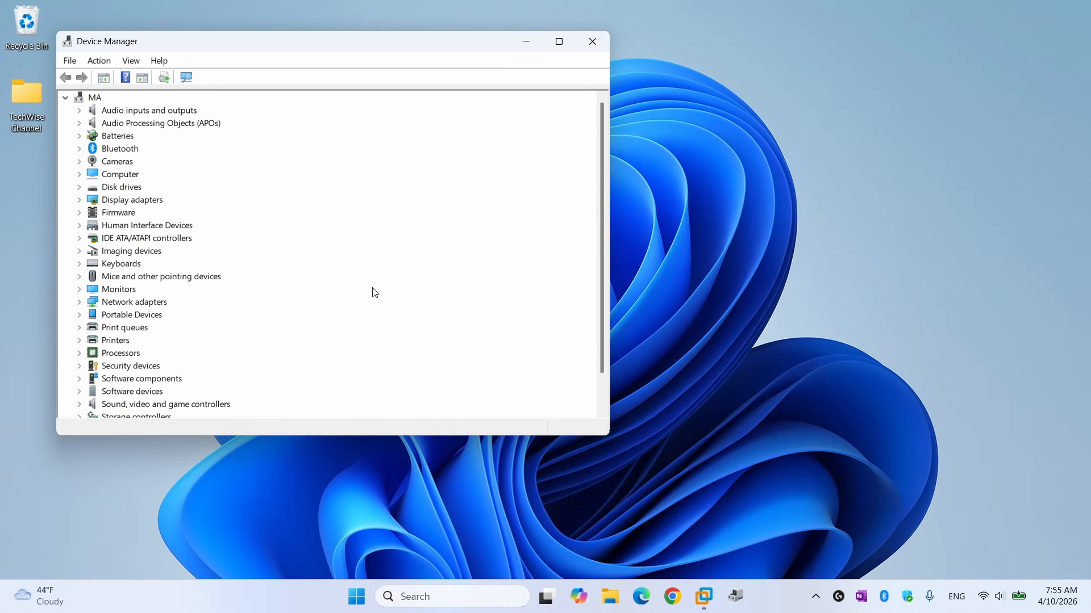
left_click_drag(189, 437, 189, 542)
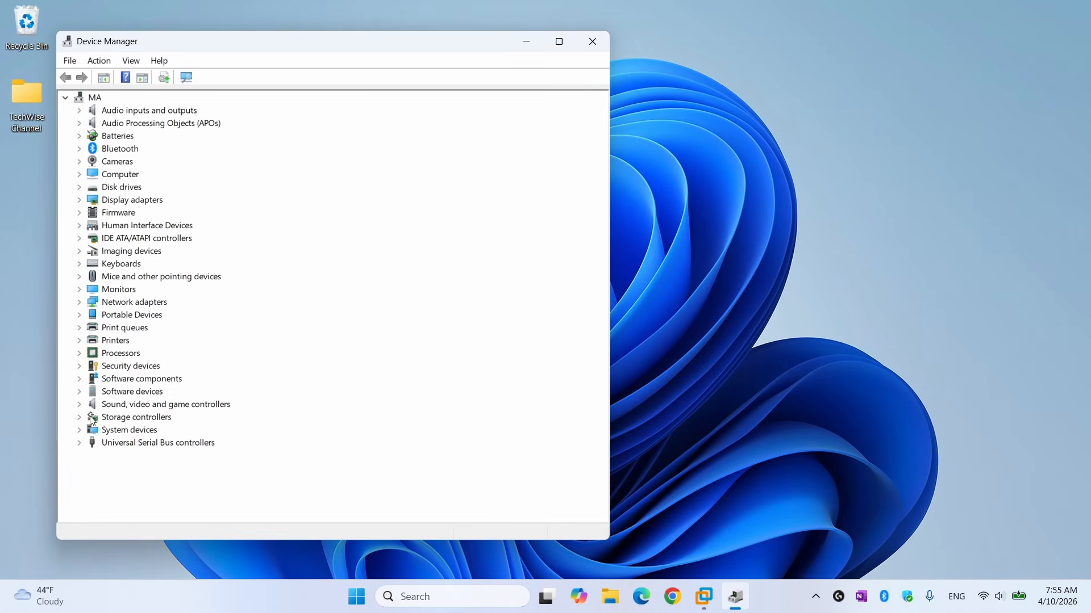
left_click(108, 404)
left_click(79, 404)
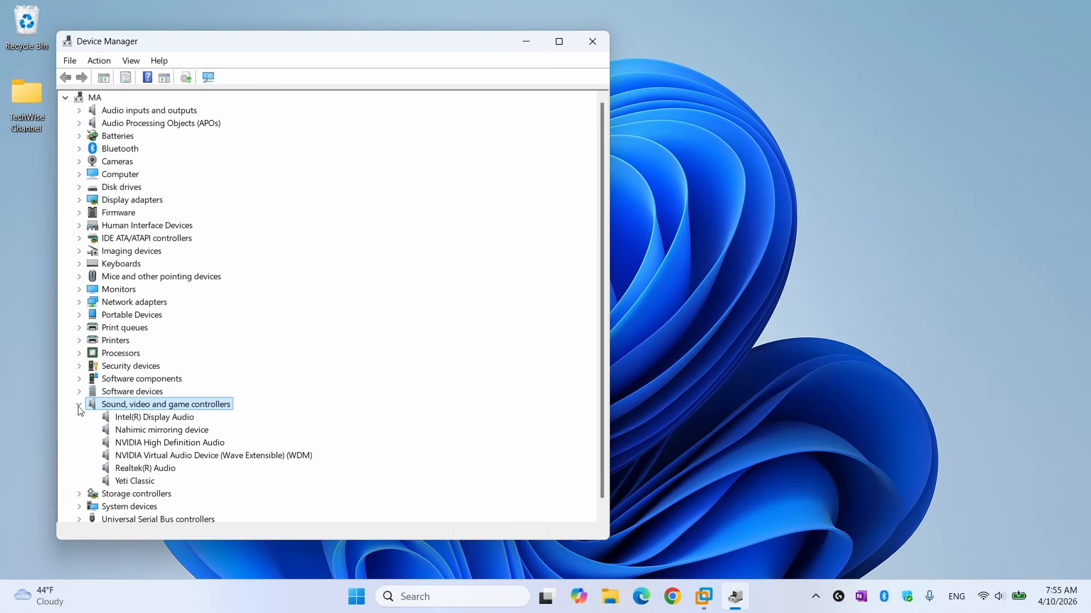
left_click(151, 470)
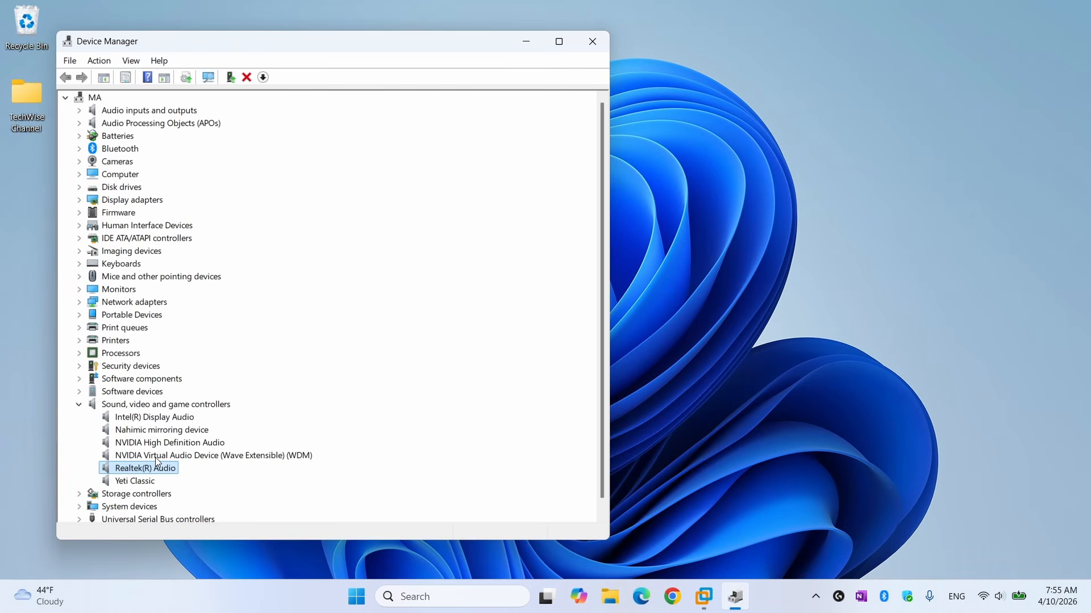
left_click(592, 41)
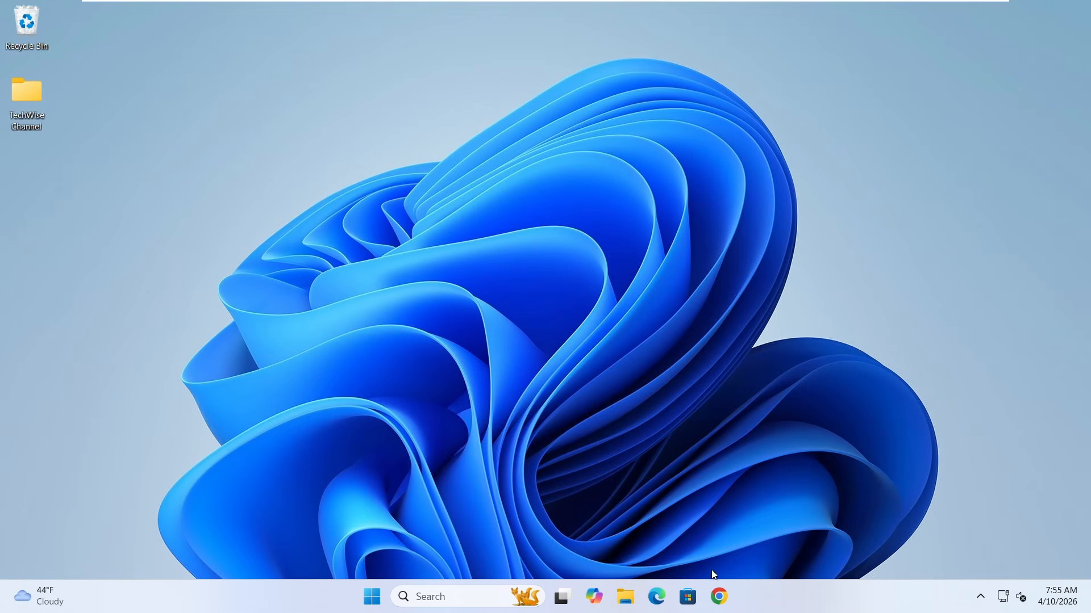
Open Chrome and search Google for "downlaod windows 11 driver MSI GL75".
left_click(722, 599)
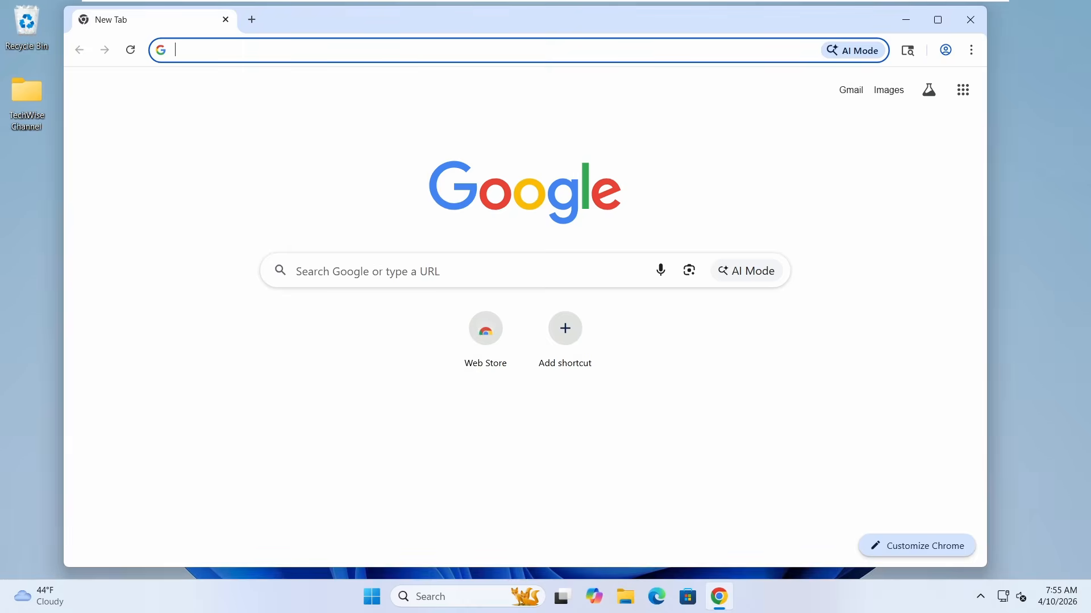
left_click(385, 271)
type("downlaod")
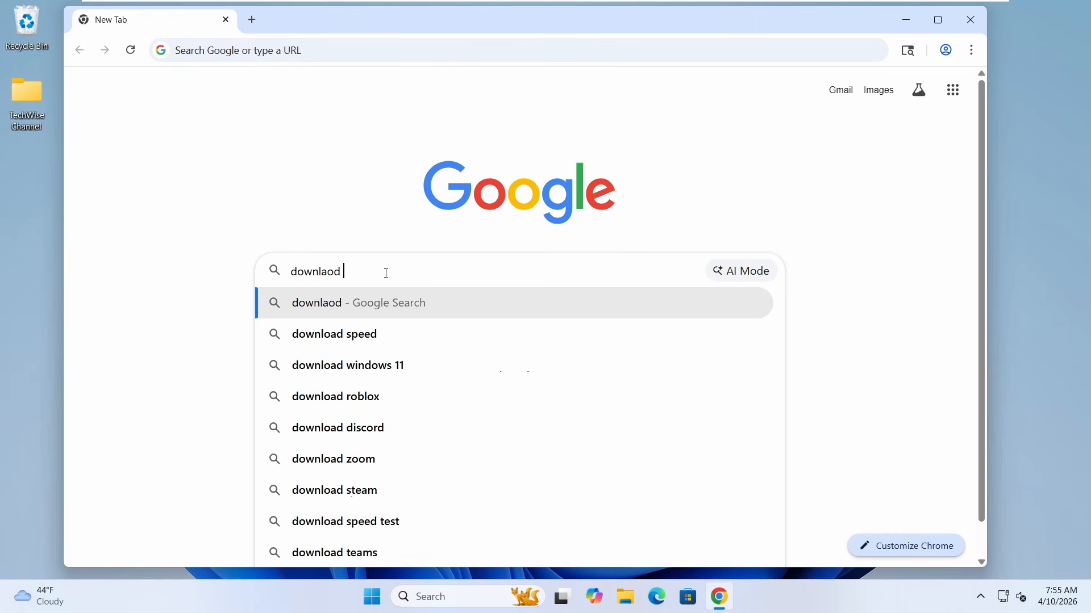
type(" windows 11")
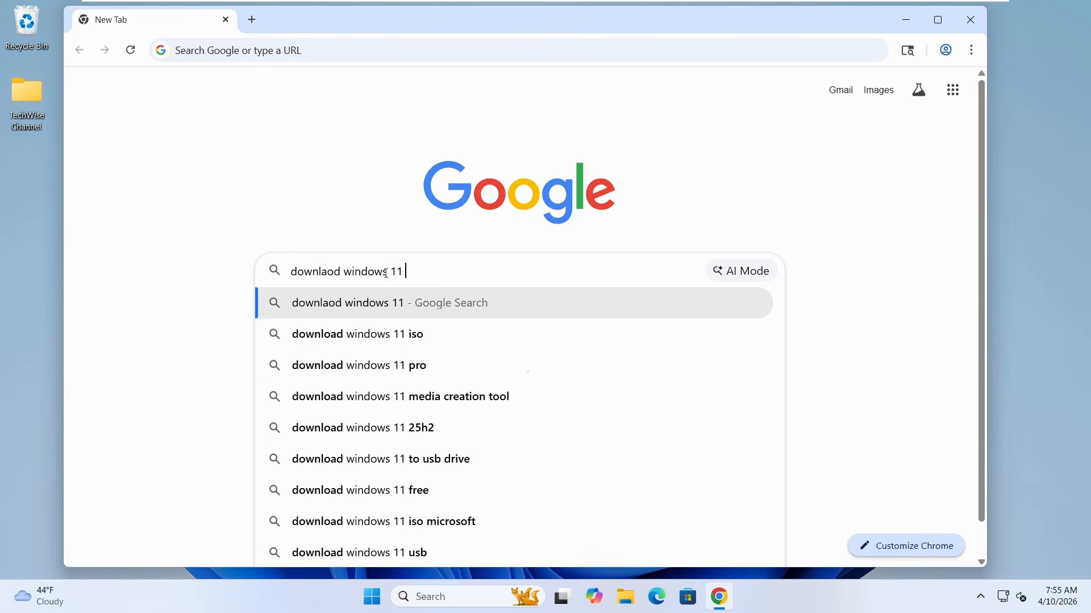
type(" driver")
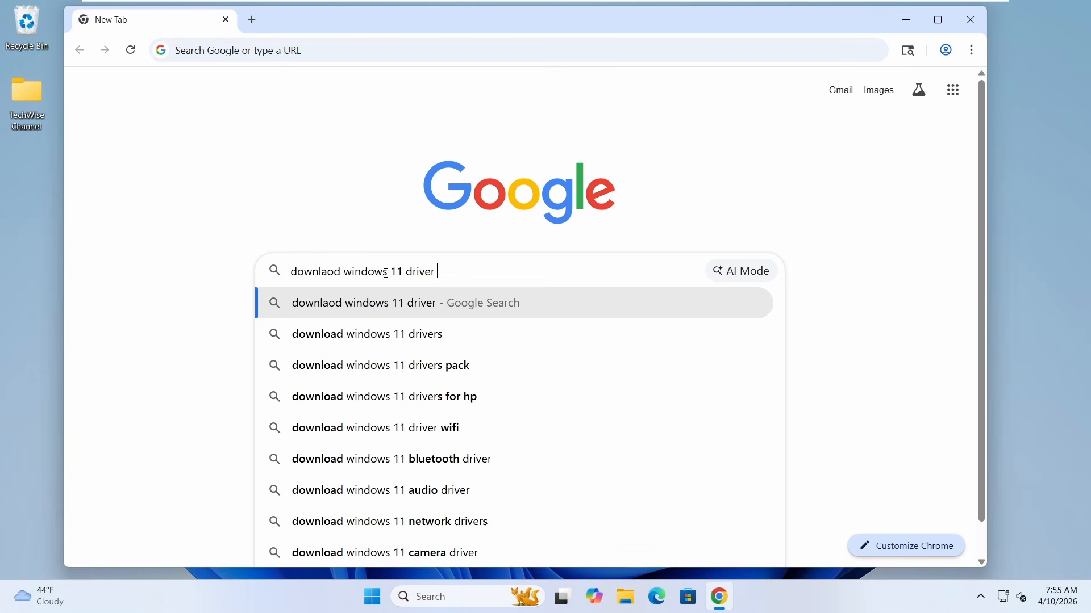
type(" MS")
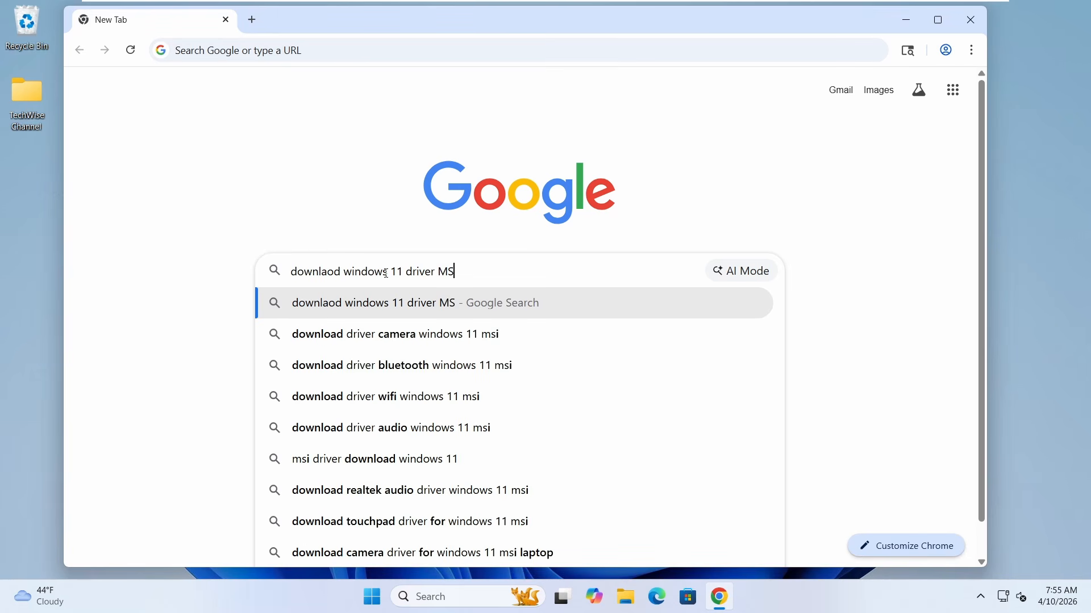
type("I GL75")
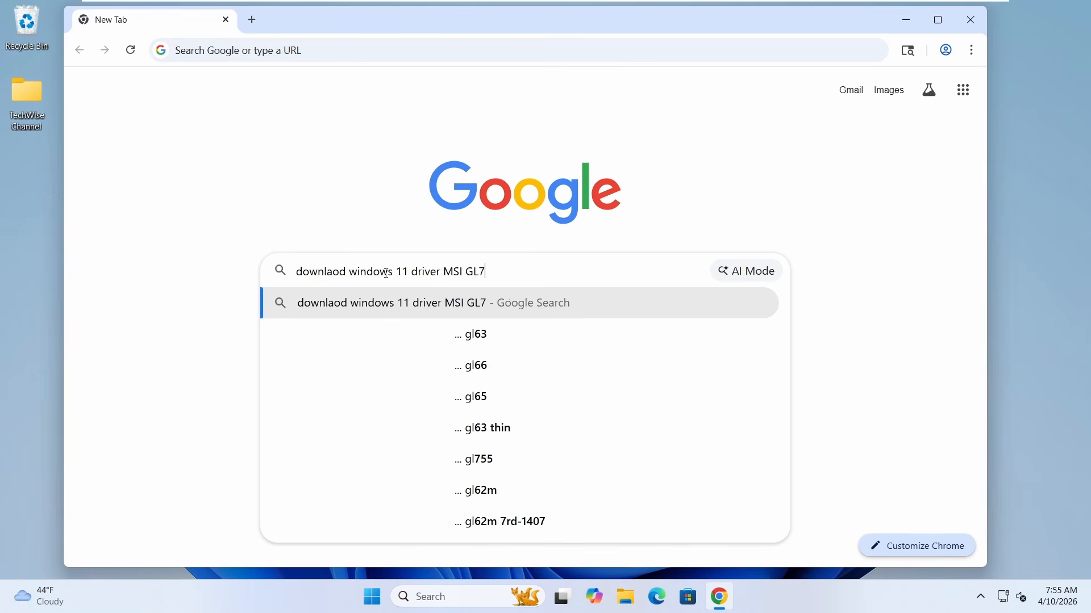
key("Return")
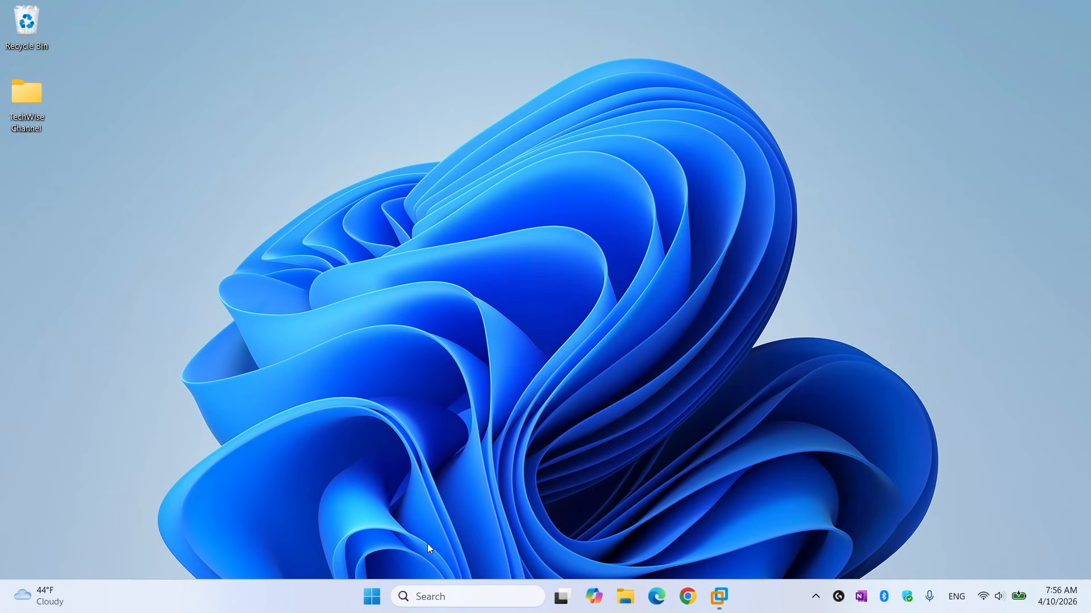
Open System Information by searching for "sysinf", check the System Model entry, and minimize the window.
left_click(434, 596)
type("sy")
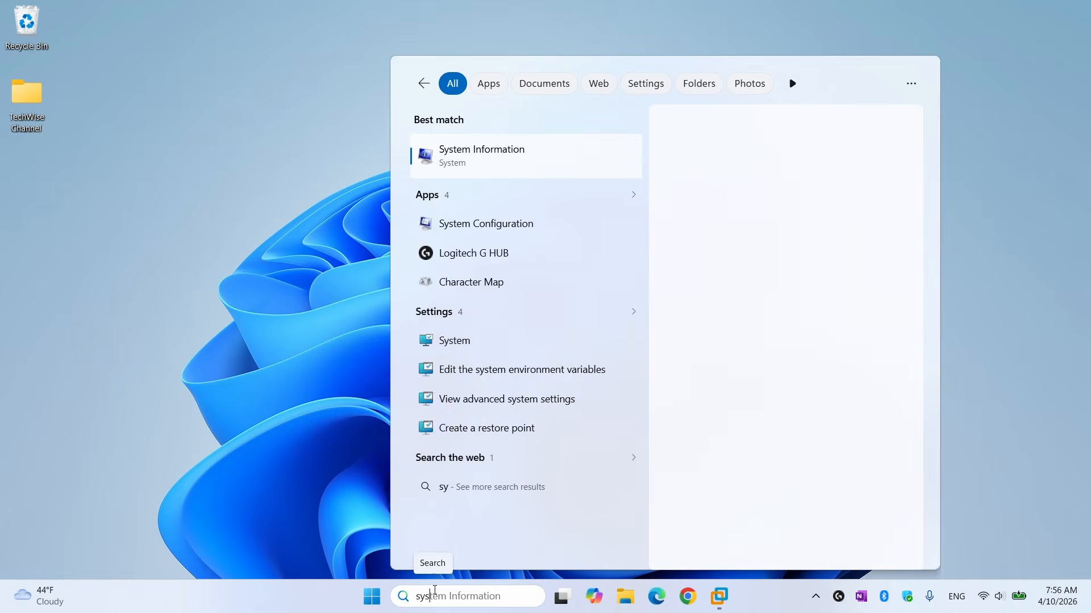
type("sinf")
key("Return")
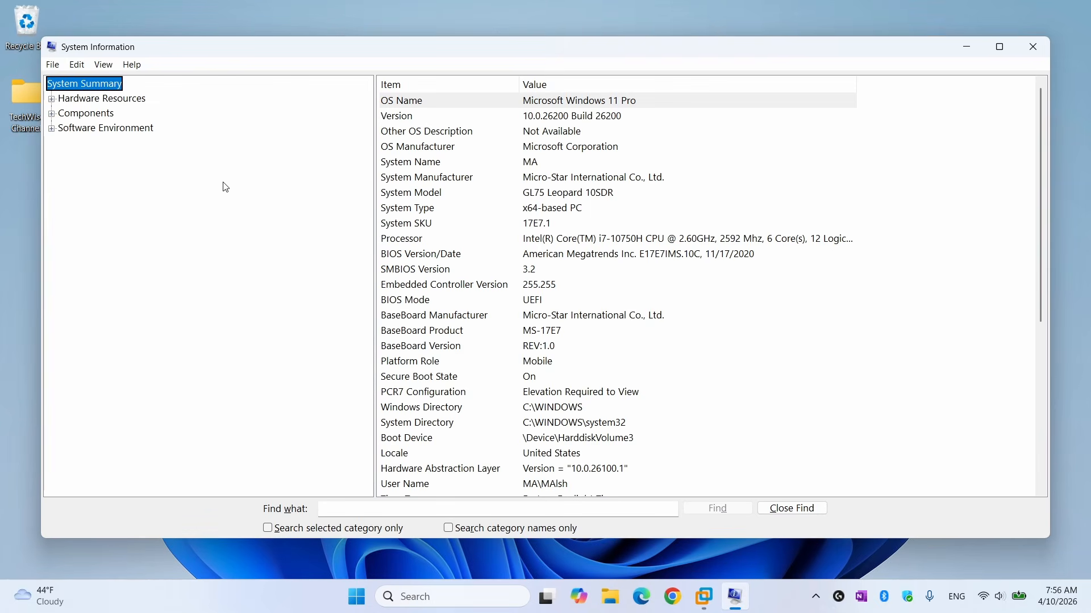
left_click(430, 194)
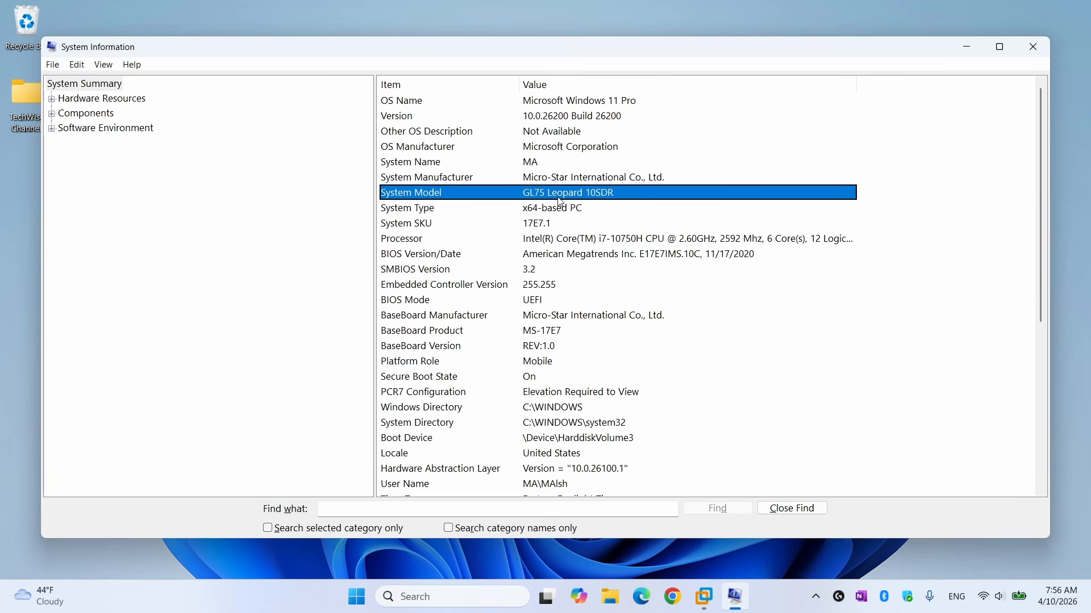
left_click(967, 47)
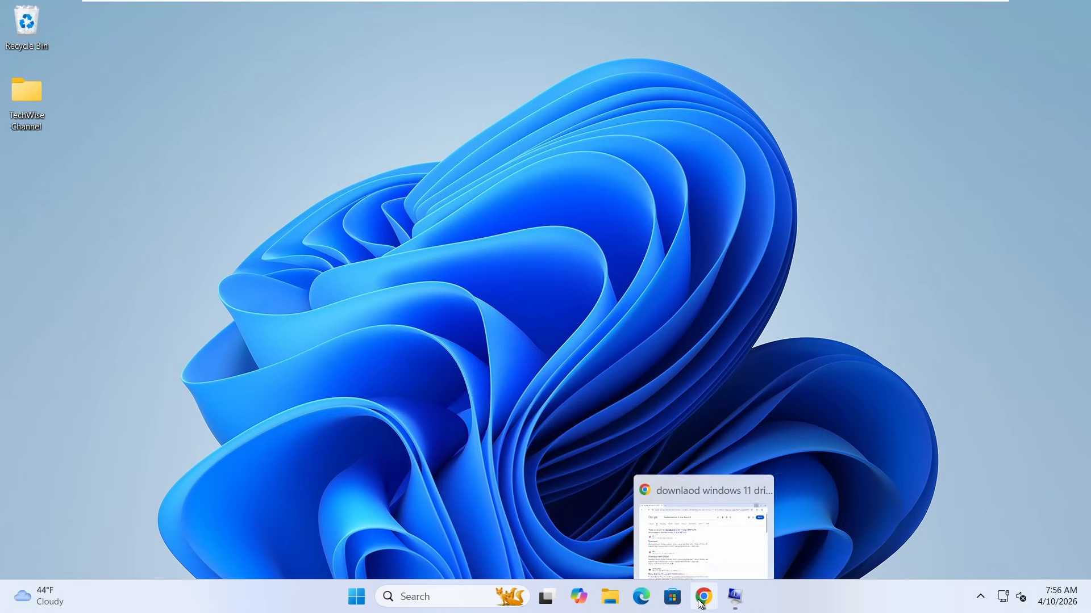
Switch back to Chrome, open the us.msi.com Download page from the search results and go to its Find Your Product form.
left_click(705, 600)
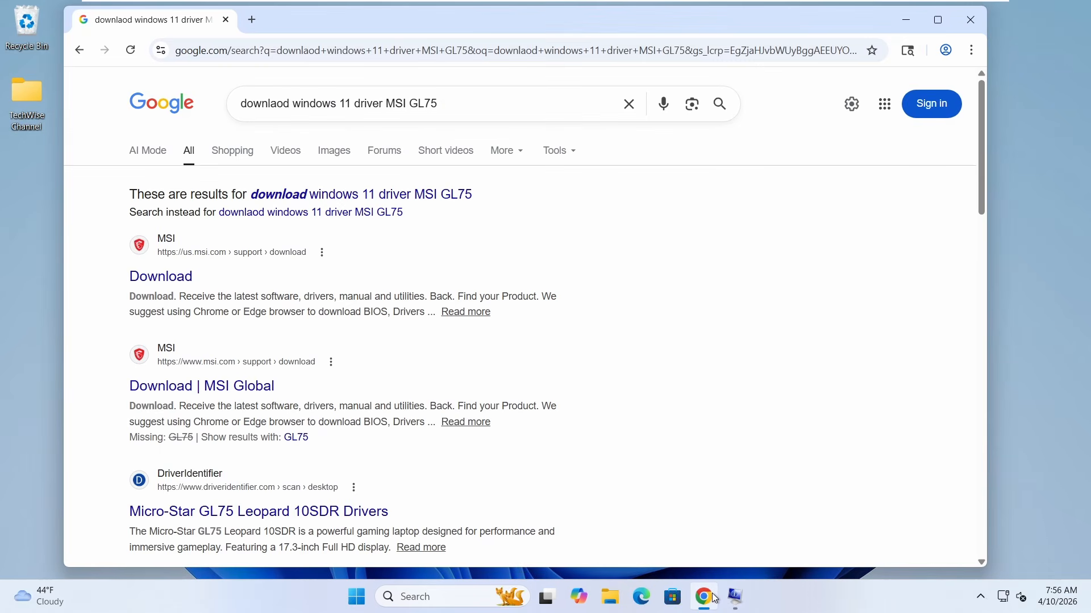
left_click(161, 278)
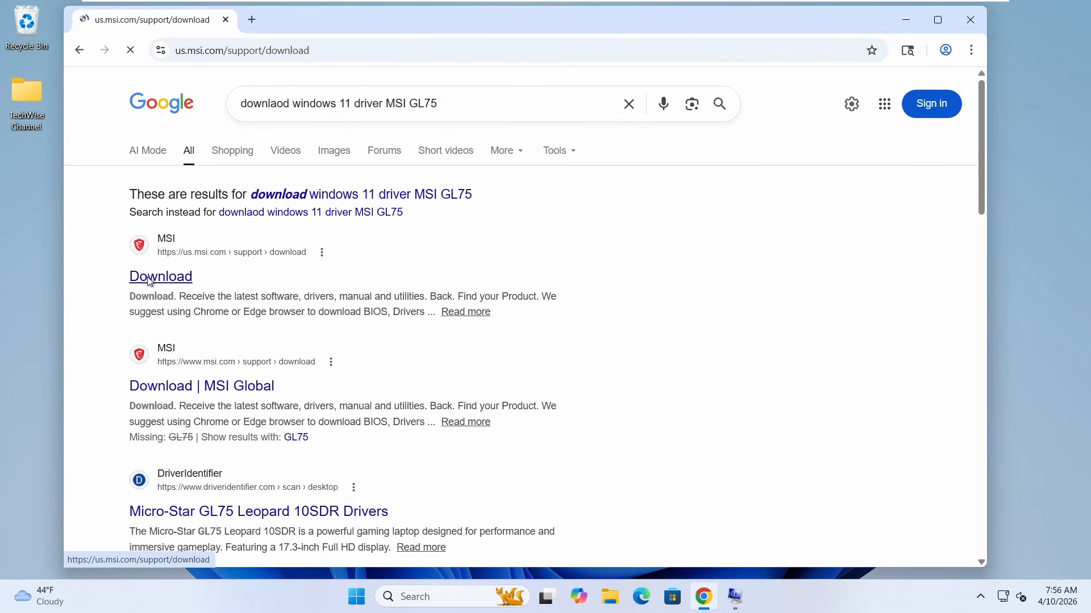
scroll(344, 303, "down", 5)
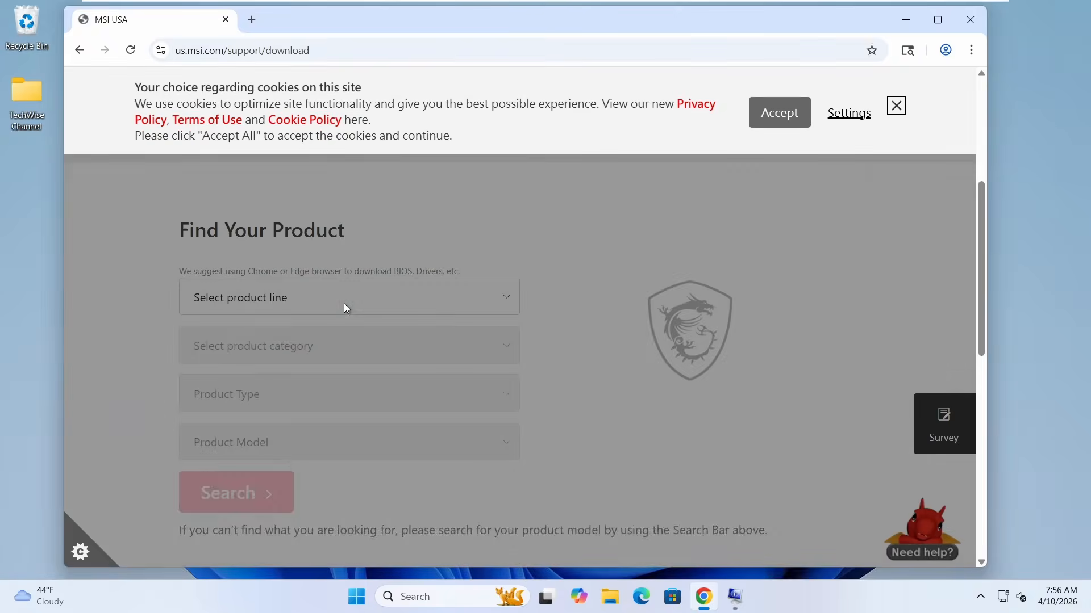
scroll(343, 316, "down", 2)
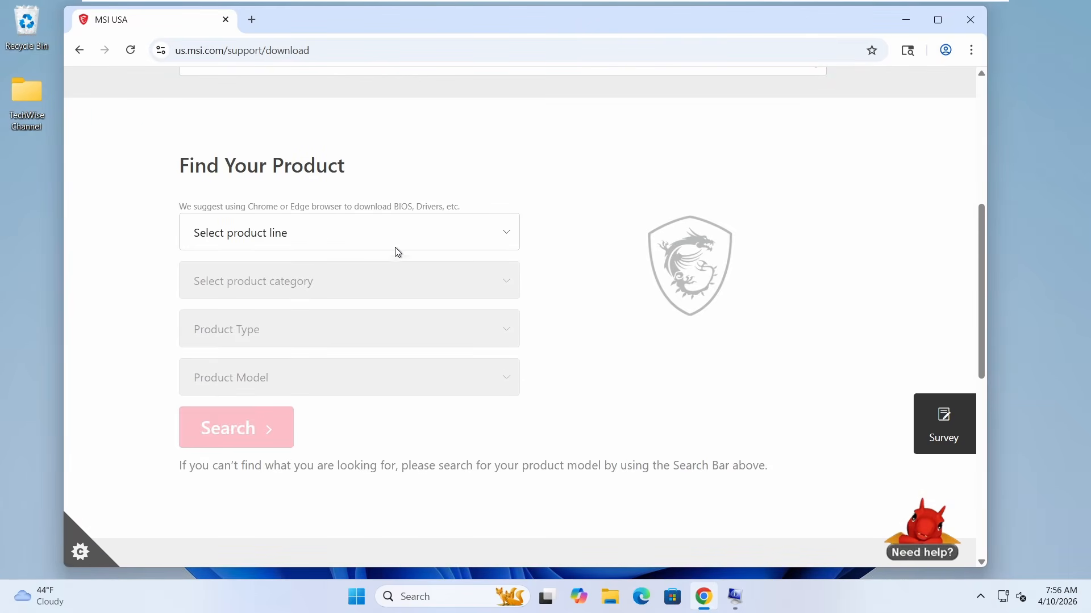
Set the product line to Laptops in the MSI product finder and open the product category choices.
left_click(396, 248)
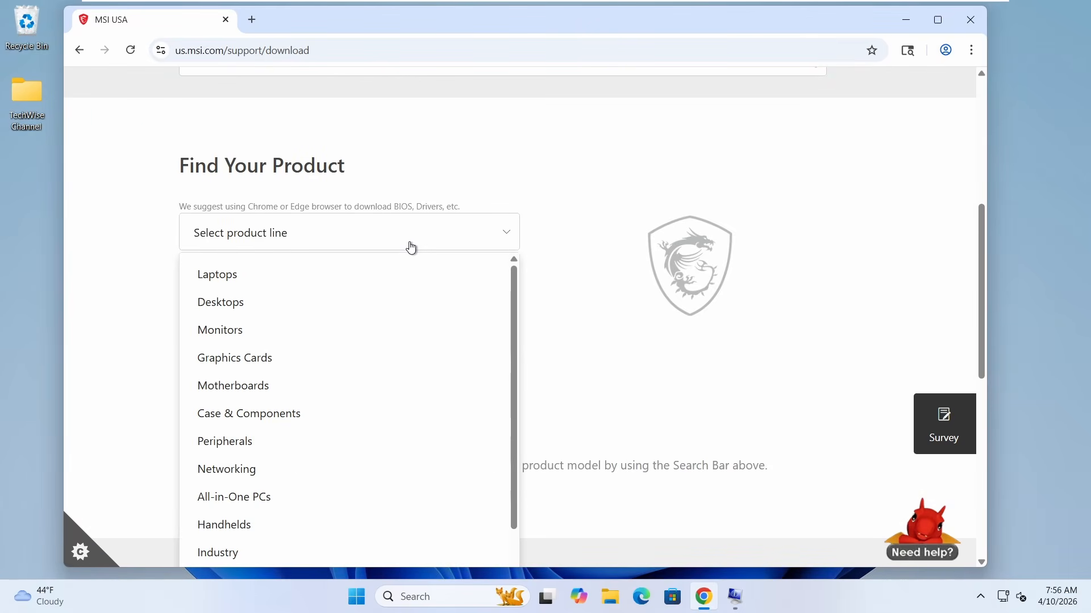
left_click(373, 276)
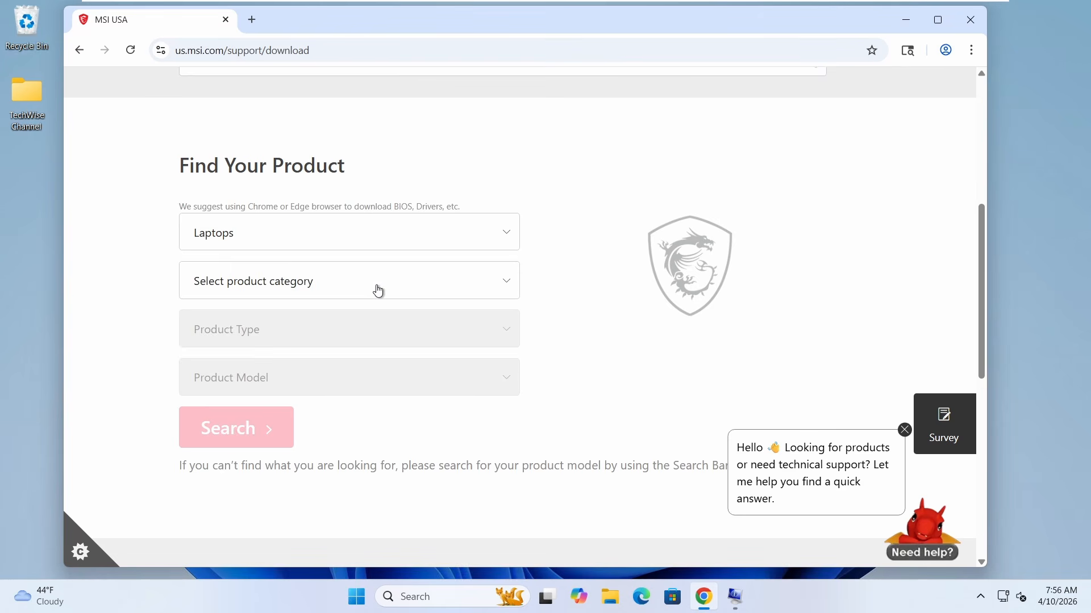
left_click(449, 282)
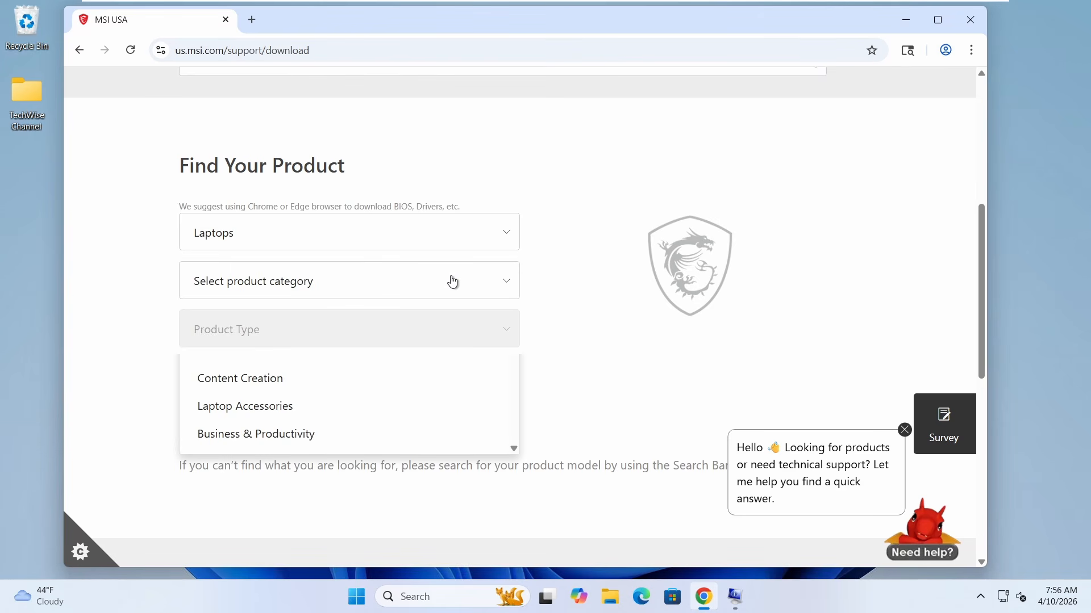
scroll(350, 415, "down", 2)
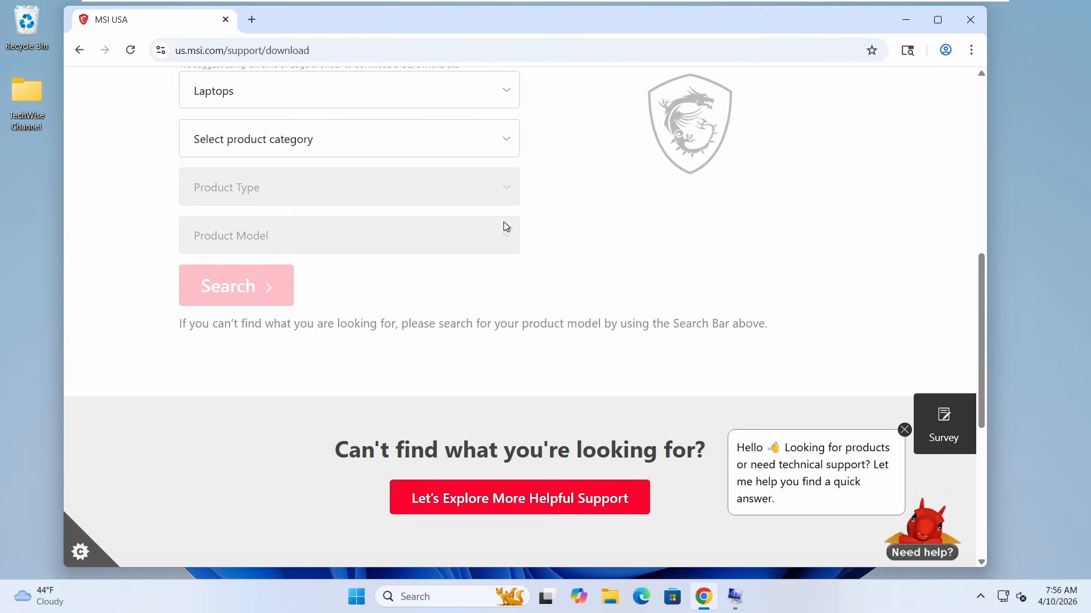